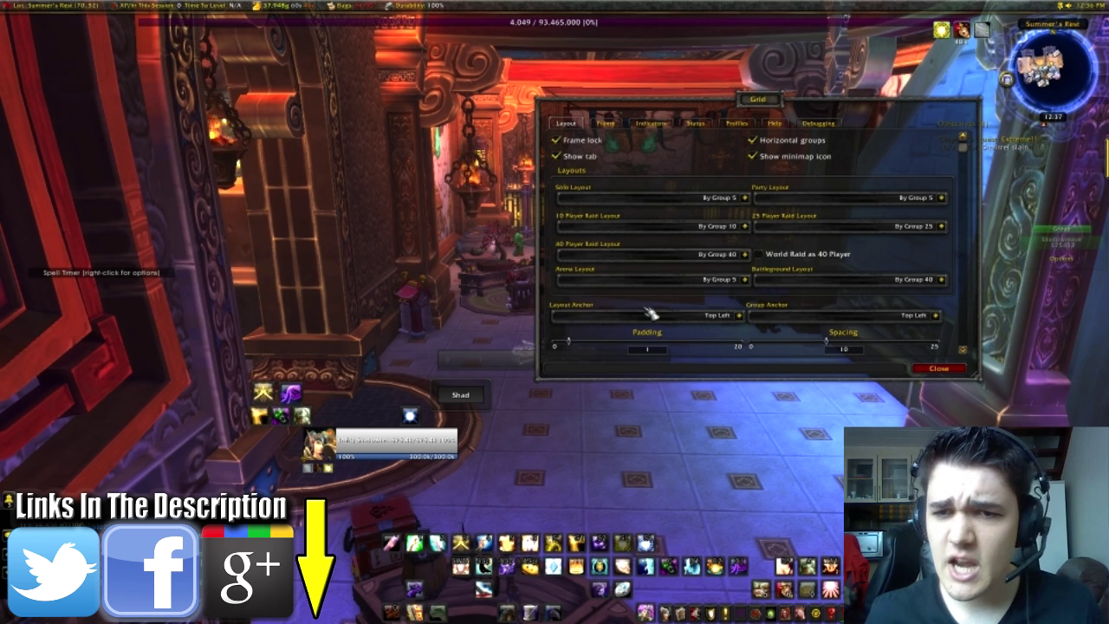
Move the Grid options window up, then turn Frame lock off and back on
left_click_drag(778, 99, 772, 78)
left_click(550, 119)
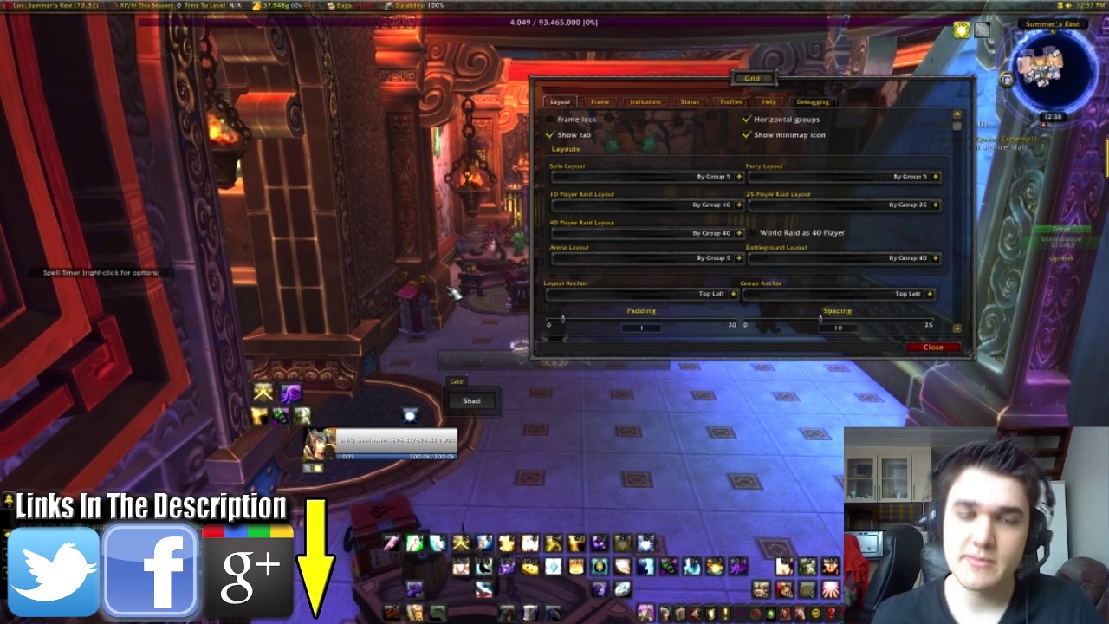
left_click(549, 119)
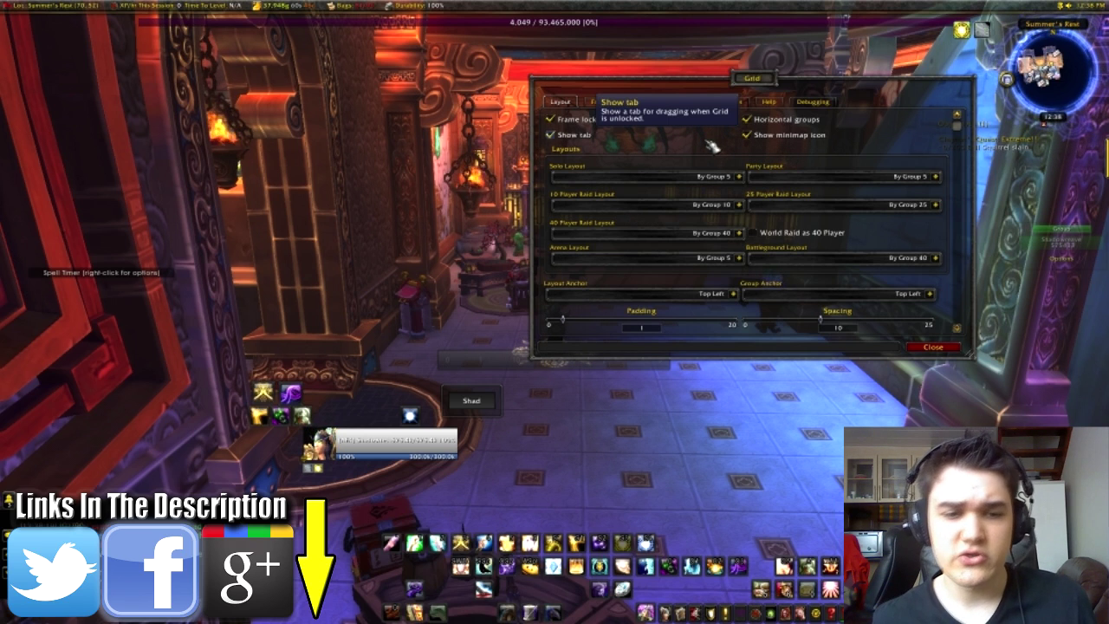
mouse_move(433, 440)
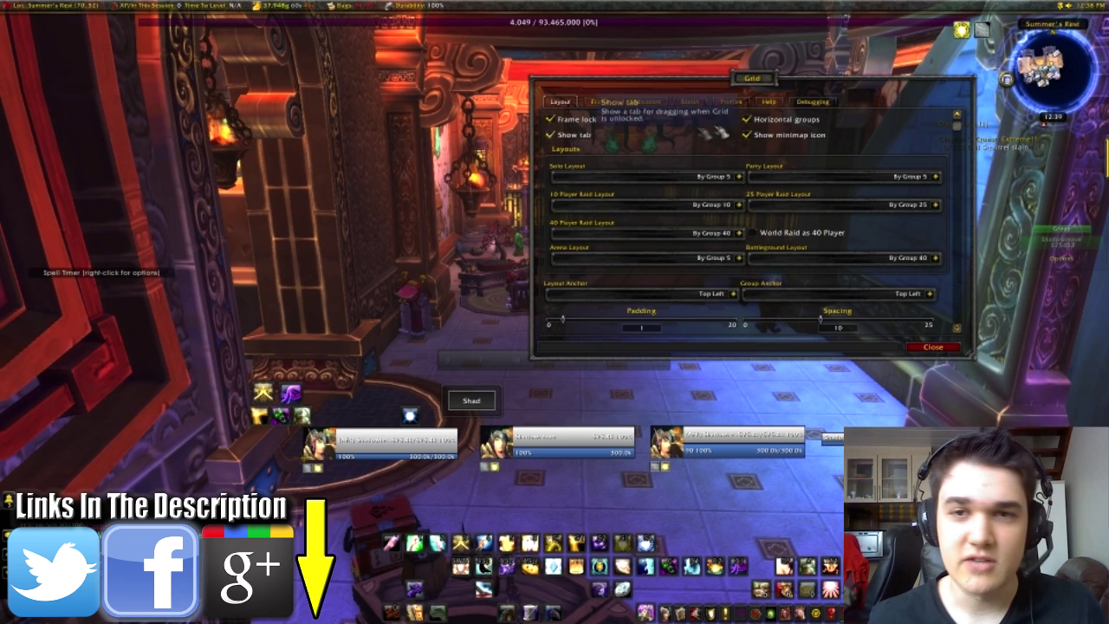
Nudge the options window up, unlock the raid frame and toggle Show tab repeatedly
left_click_drag(755, 84, 760, 66)
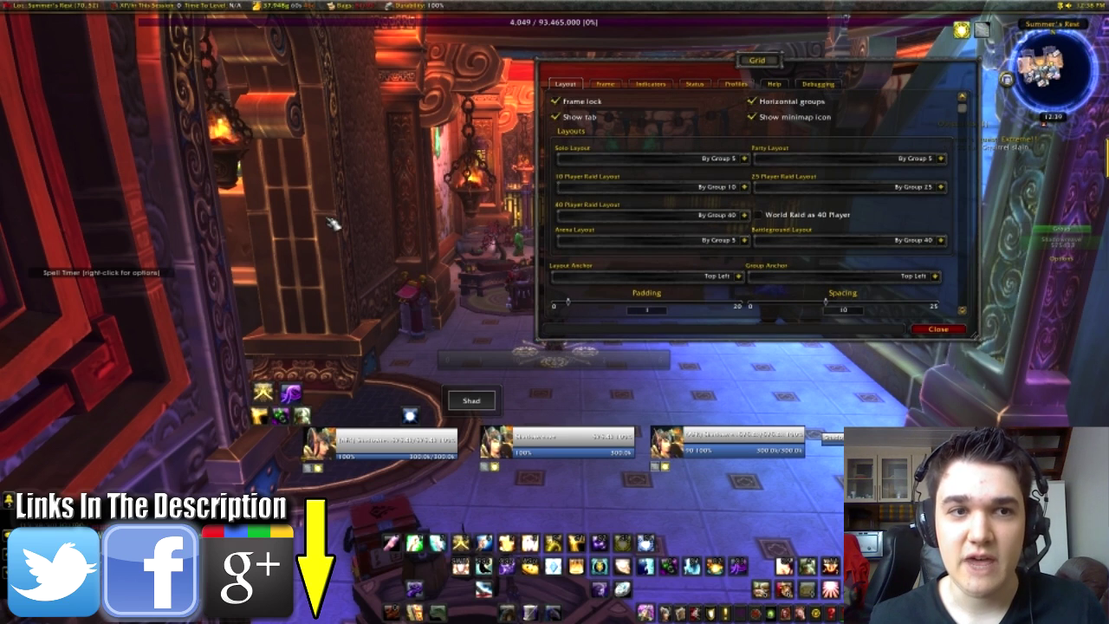
left_click(555, 102)
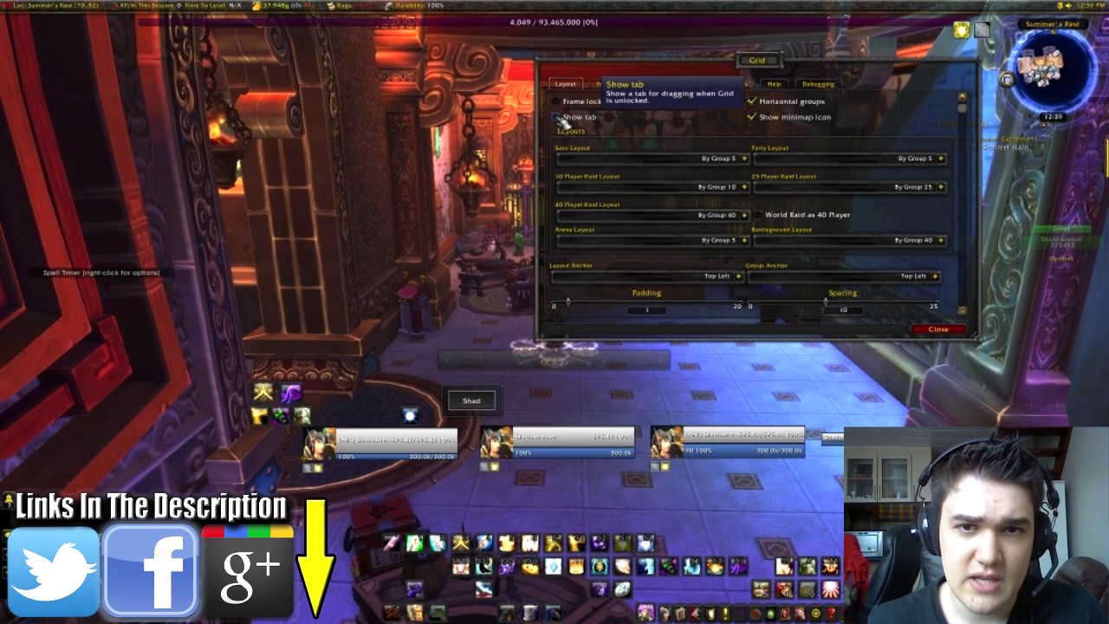
left_click(558, 118)
left_click(557, 118)
left_click(558, 117)
left_click(558, 118)
left_click(558, 117)
left_click(557, 118)
left_click(558, 118)
left_click(558, 117)
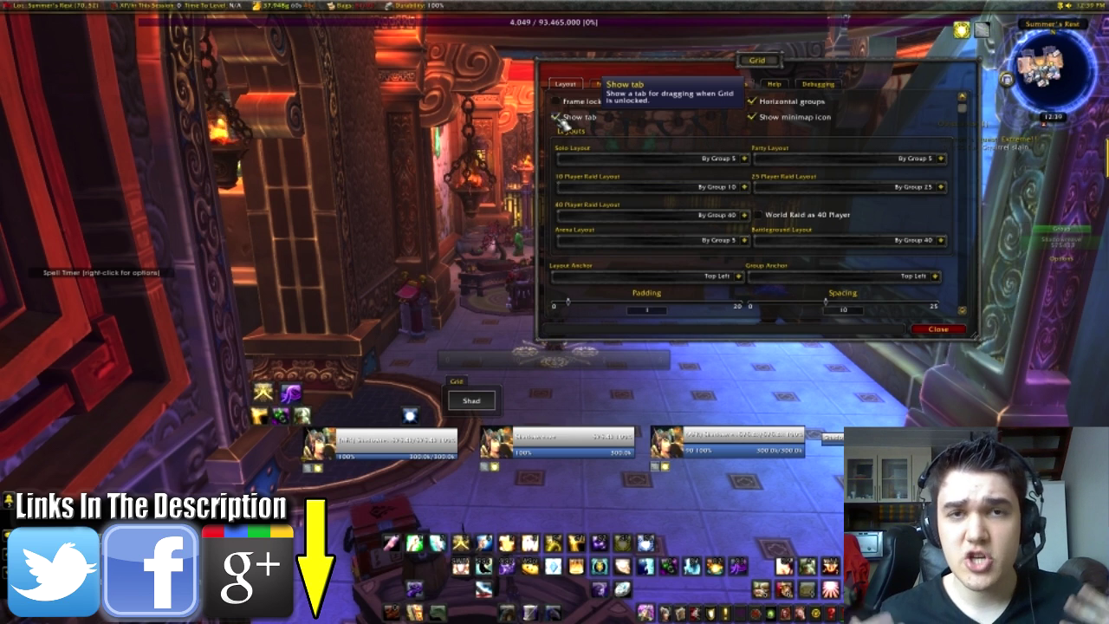
left_click(558, 118)
Turn the drag tab off and on, then lock and unlock the raid frame
mouse_move(472, 395)
left_mouse_down()
mouse_move(468, 448)
mouse_move(561, 423)
mouse_move(584, 472)
mouse_move(450, 425)
mouse_move(478, 397)
left_mouse_up()
left_click(556, 116)
left_click(556, 101)
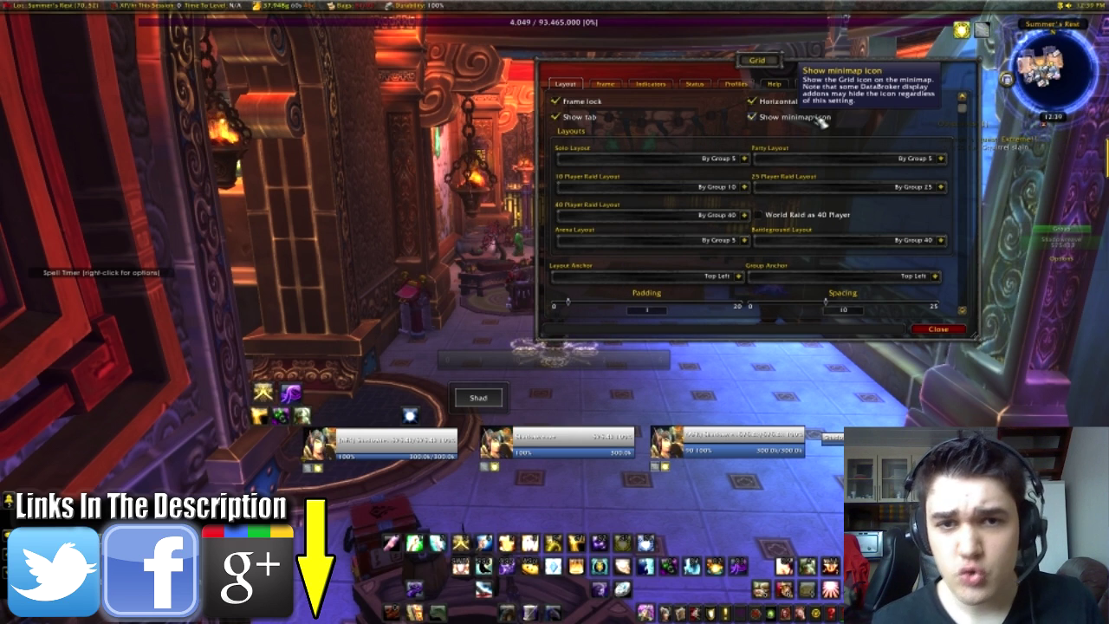
left_click(557, 101)
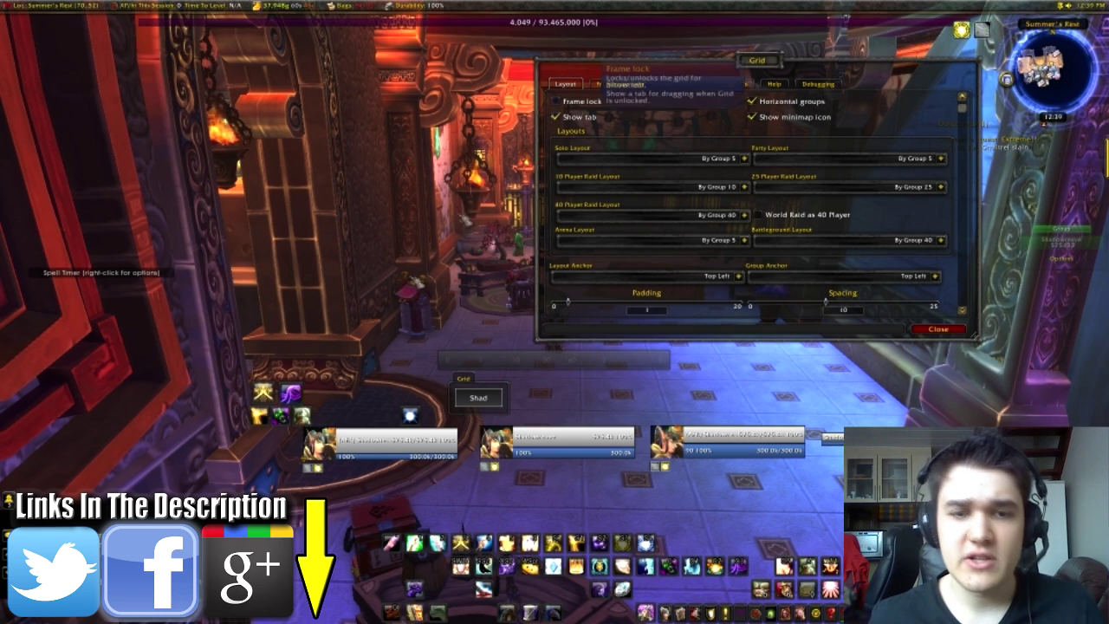
Toggle the Grid options from the frame's tab, then lock the raid frame again
left_click(463, 381)
left_click(464, 381)
left_click(463, 381)
left_click(464, 381)
left_click(463, 382)
left_click(464, 381)
left_click(571, 102)
scroll(623, 143, "down", 1)
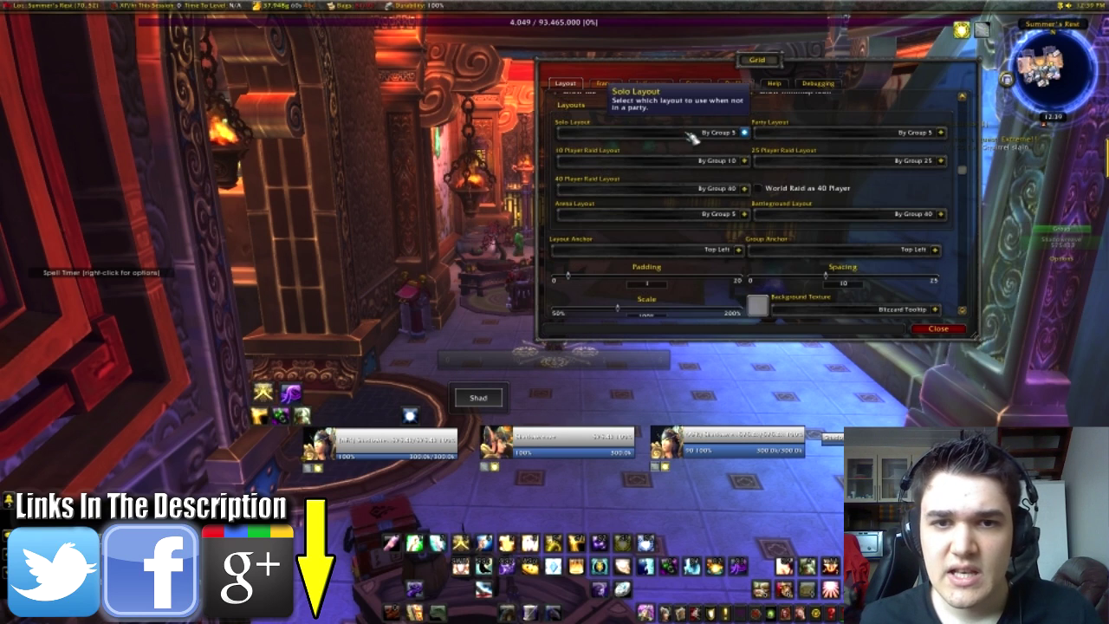
left_click(743, 132)
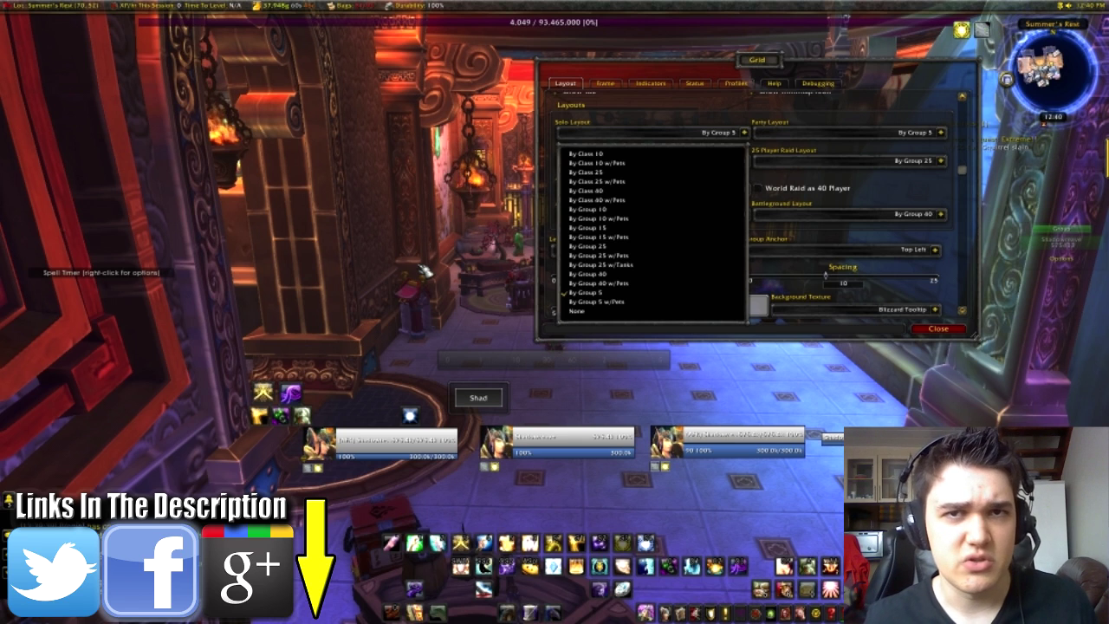
left_click(719, 133)
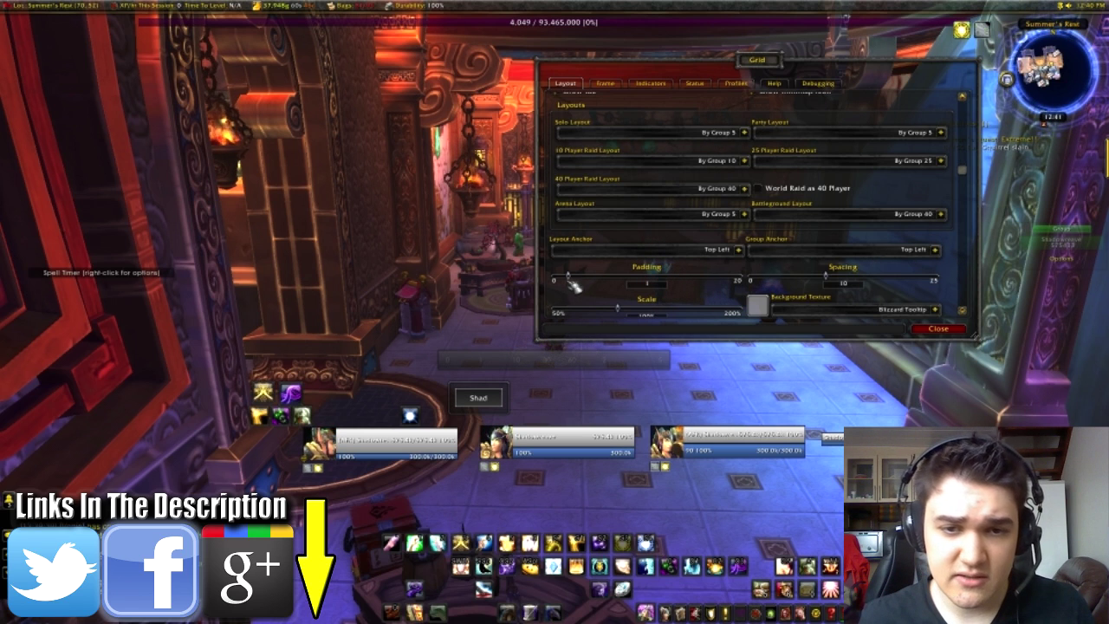
Set the spacing between unit frames to 6, leaving padding at 1
mouse_move(570, 279)
left_mouse_down()
mouse_move(631, 288)
mouse_move(570, 279)
left_mouse_up()
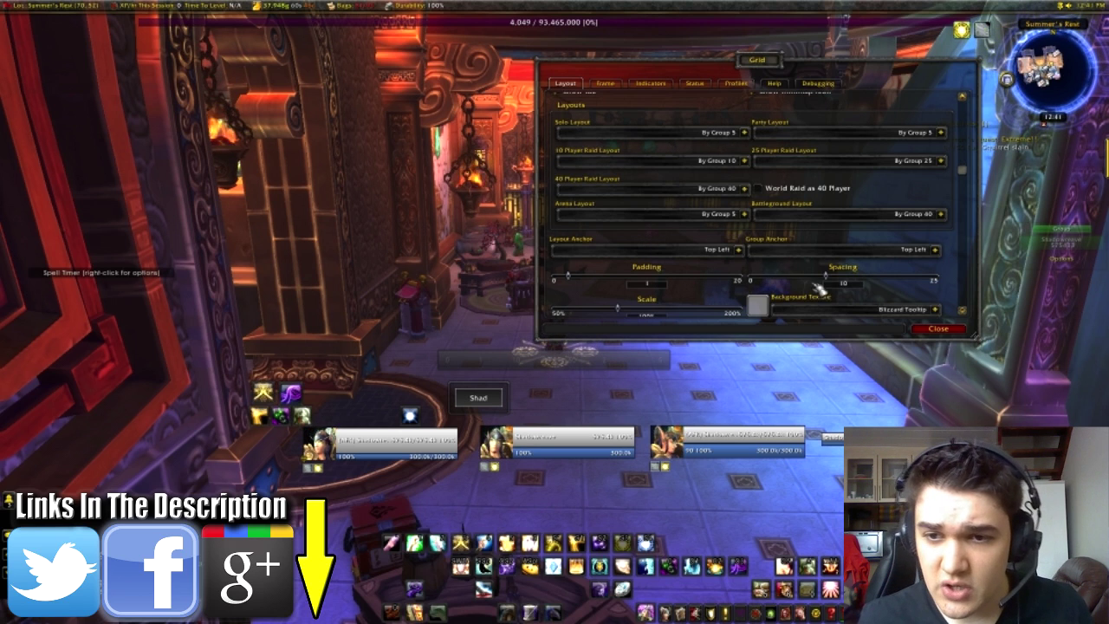
left_click_drag(827, 275, 735, 271)
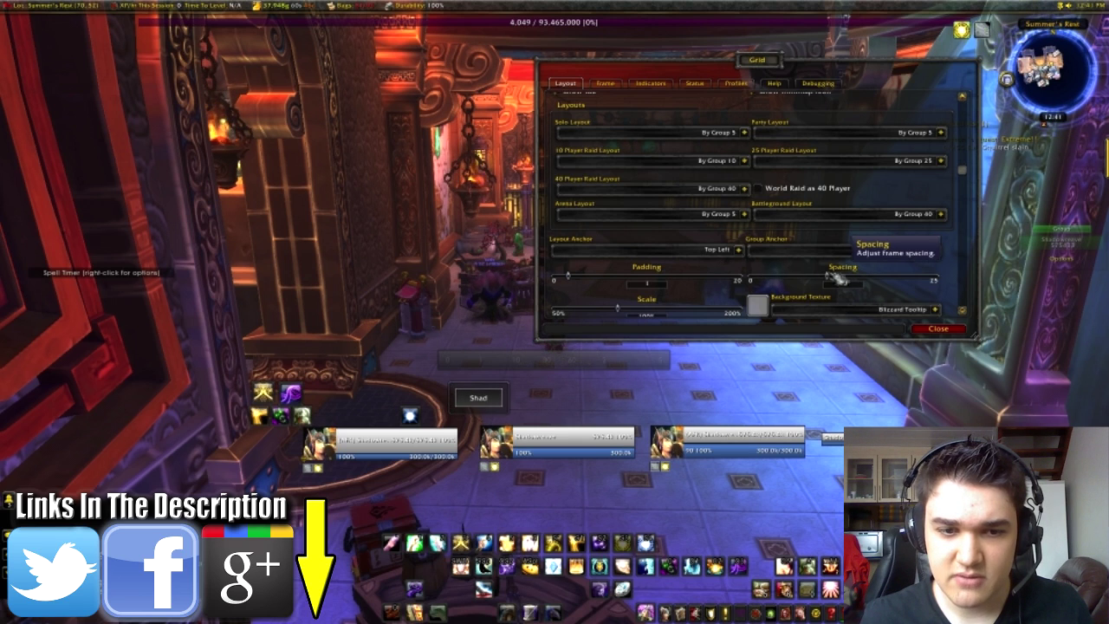
left_click_drag(755, 275, 810, 277)
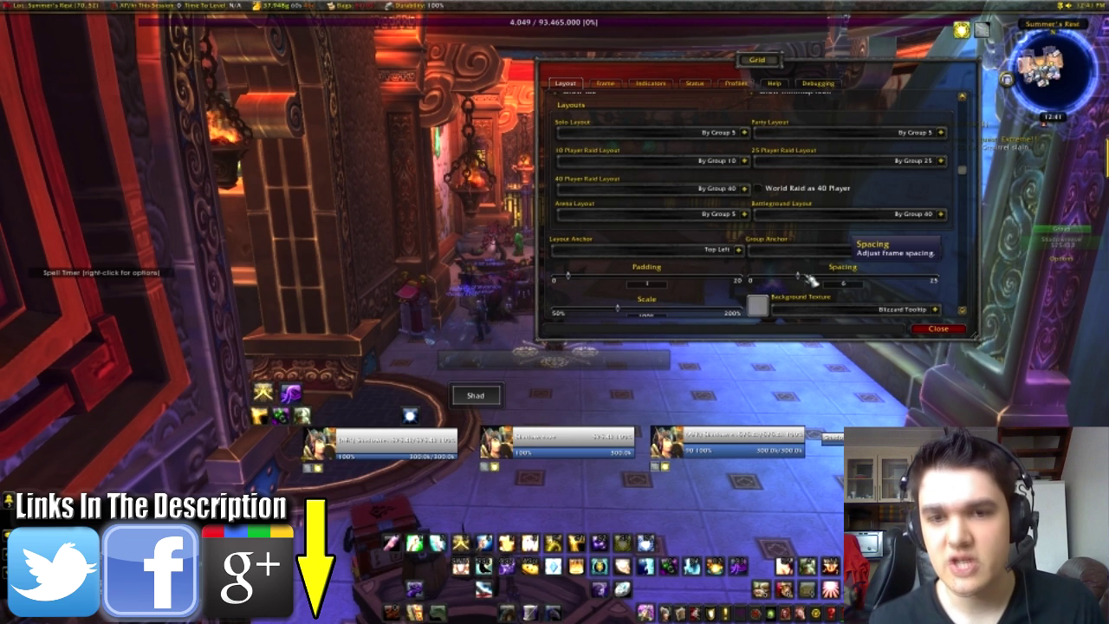
scroll(724, 267, "down", 1)
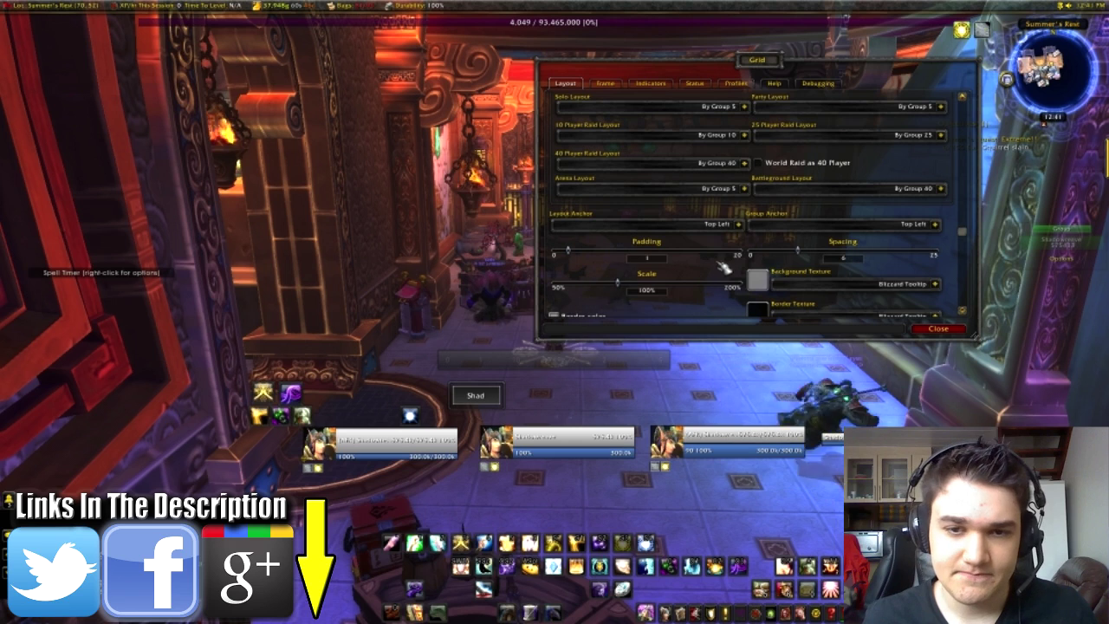
scroll(646, 290, "up", 5)
scroll(636, 290, "down", 4)
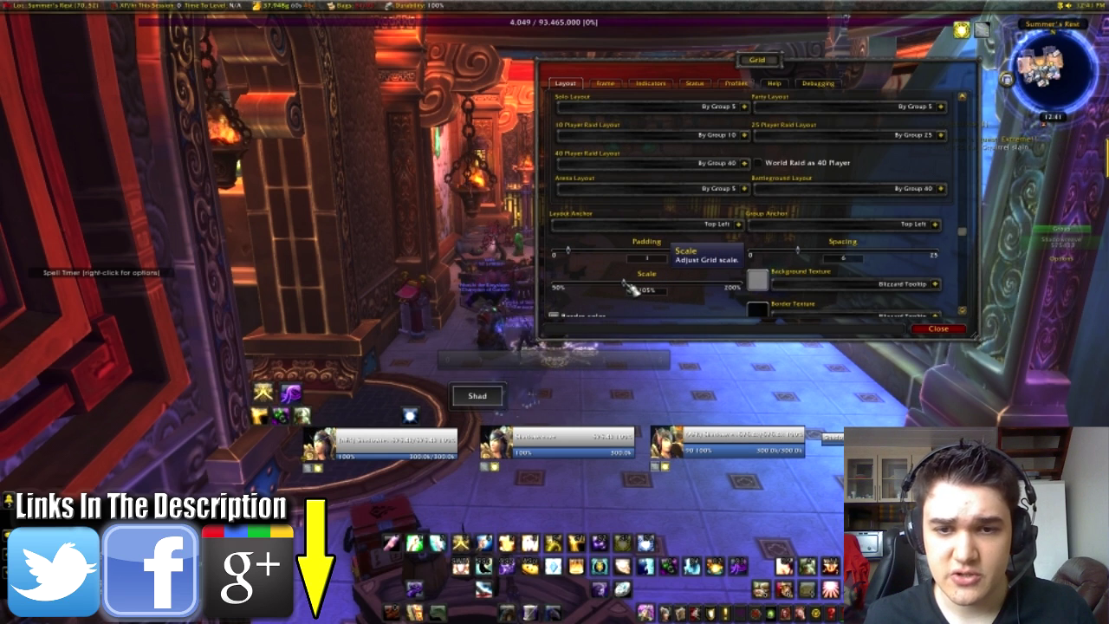
Edit the Scale value box to read 100
left_click(654, 292)
key("BackSpace")
key("BackSpace")
type("0")
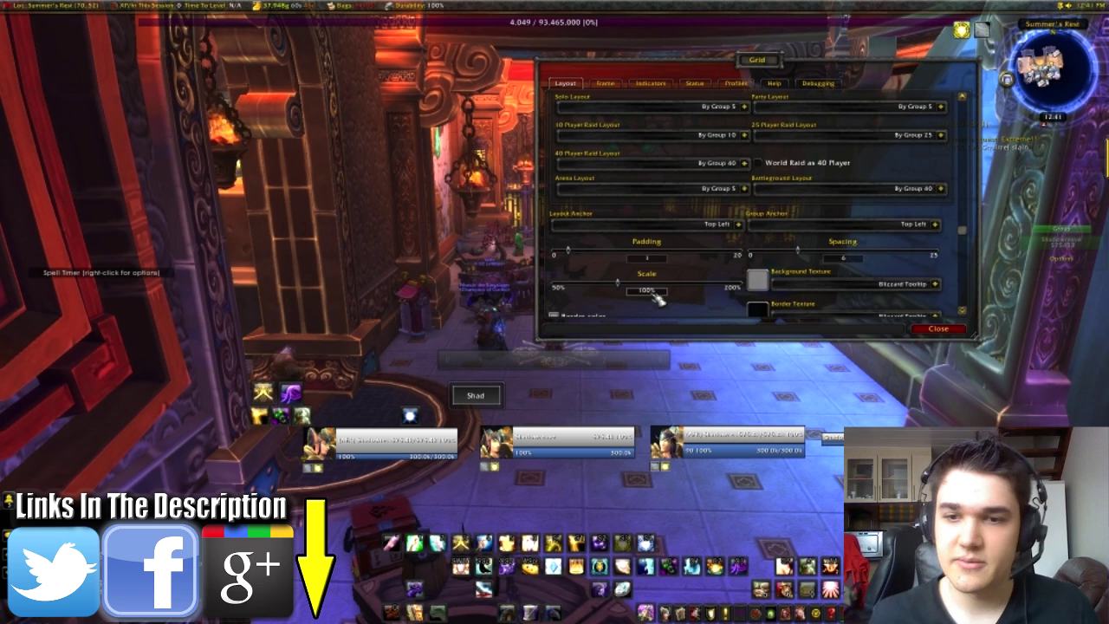
scroll(688, 281, "down", 2)
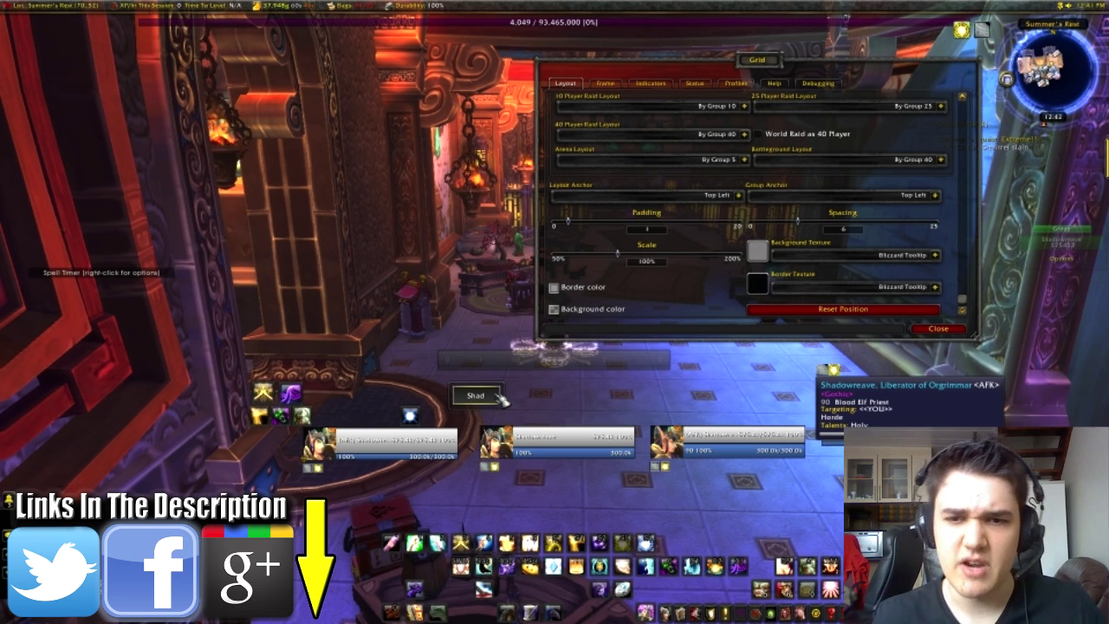
Set both Background Texture and Border Texture to None
left_click(934, 255)
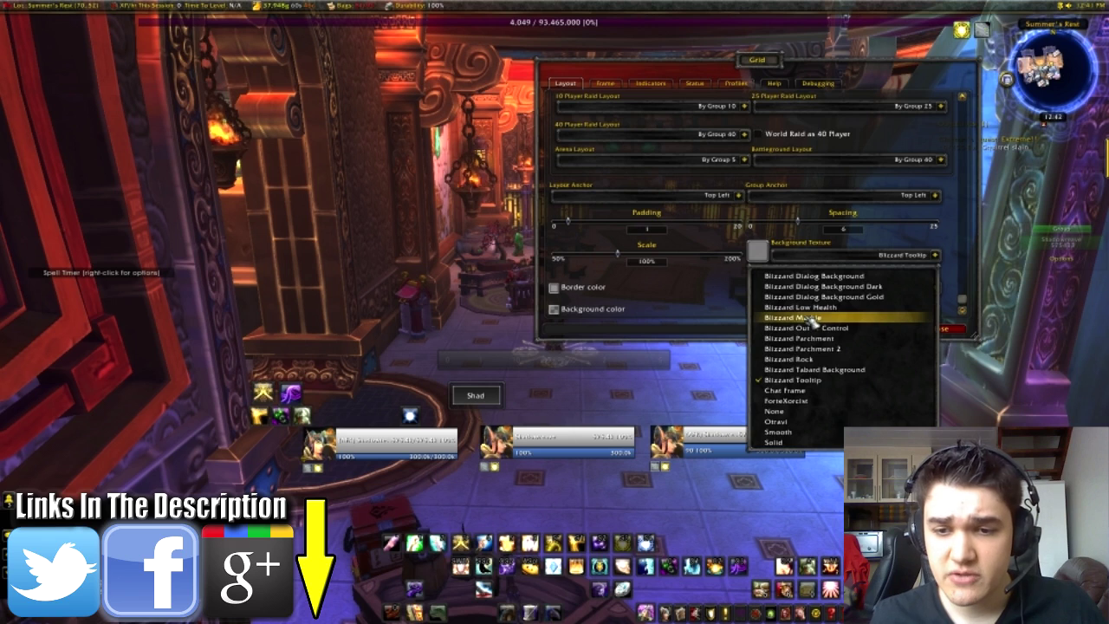
left_click(792, 412)
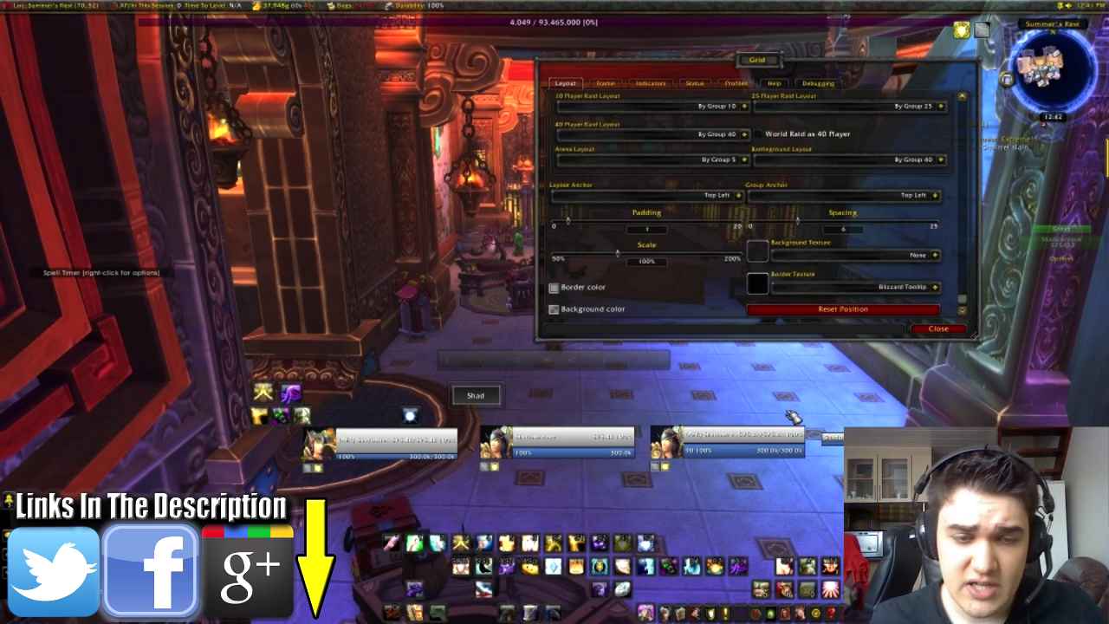
left_click(934, 287)
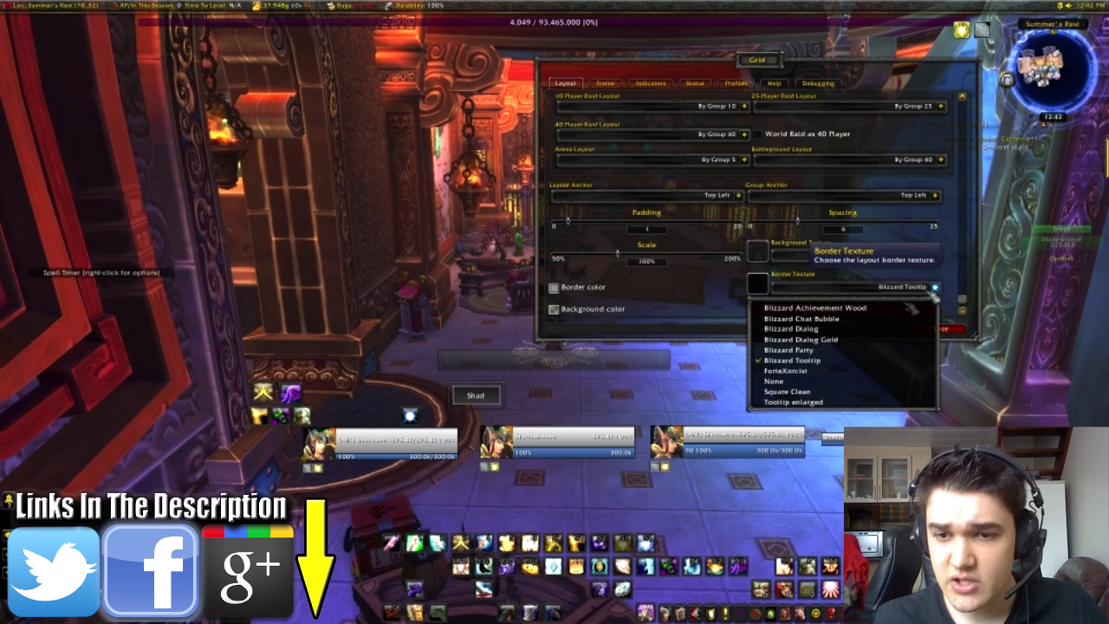
left_click(824, 382)
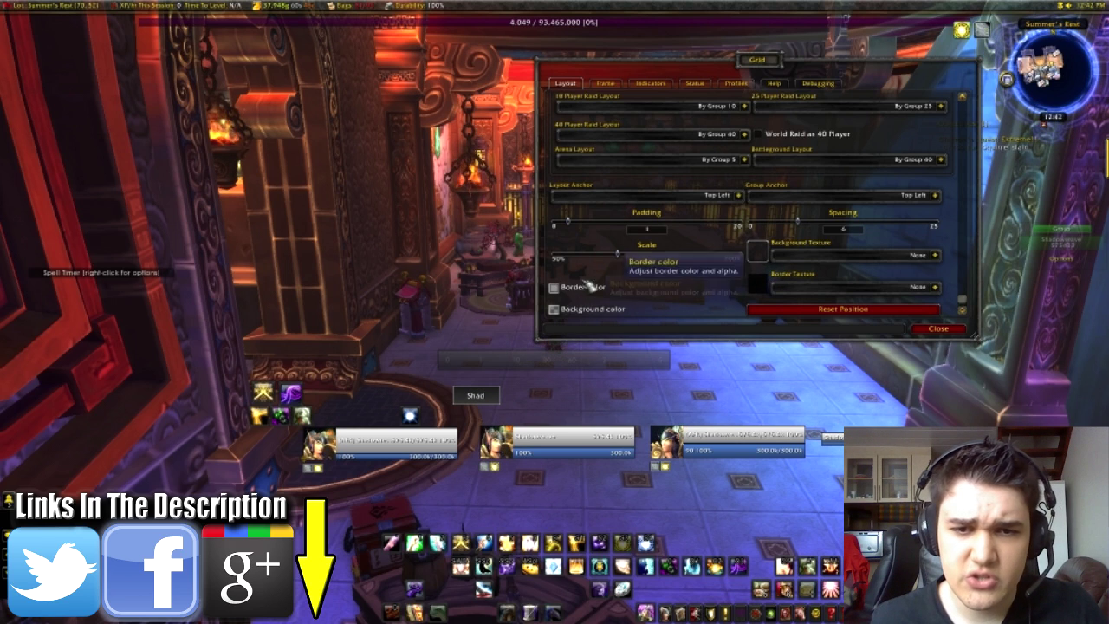
Open the Border color picker and cancel it, keeping the existing colour
left_click(560, 290)
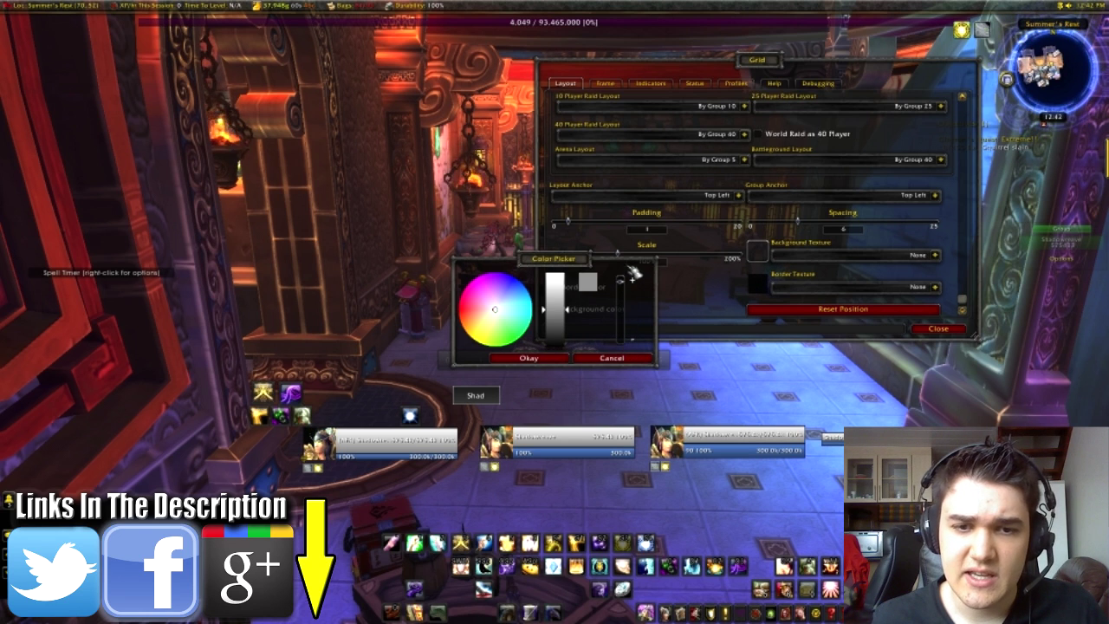
left_click(630, 357)
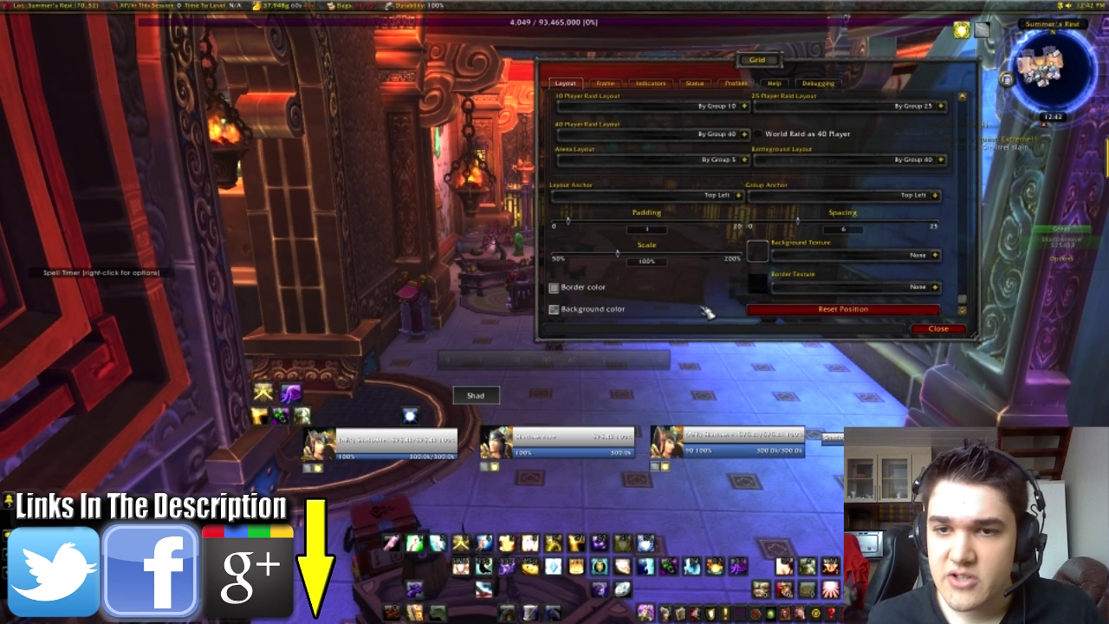
scroll(703, 310, "up", 3)
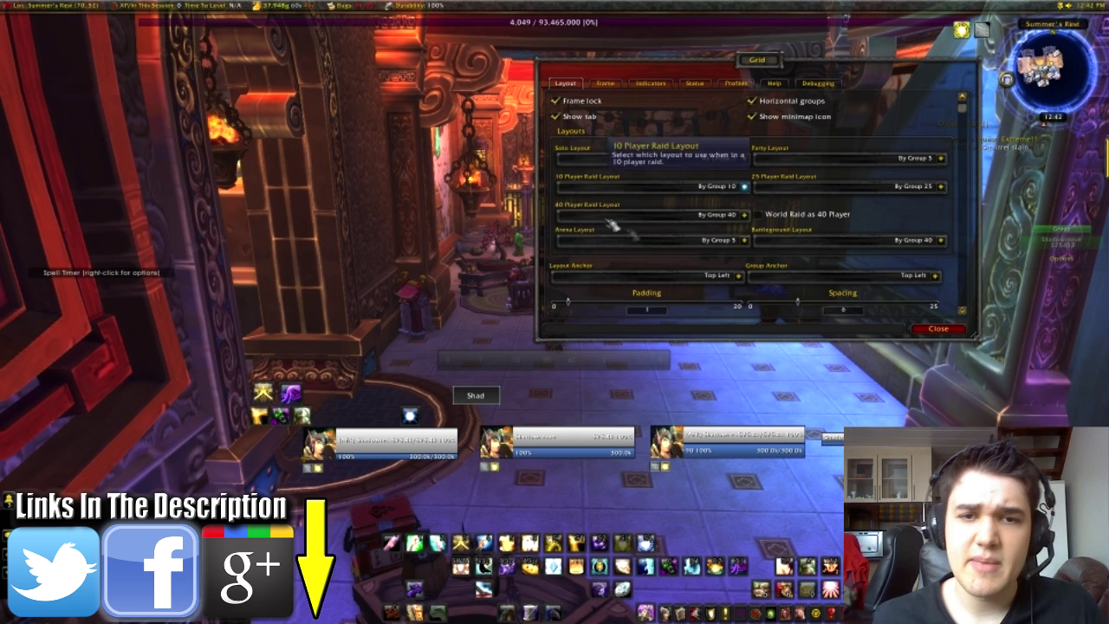
Check the Solo, Party and Raid layout dropdowns without changing them, then open Frame settings
left_click(745, 158)
left_click(747, 160)
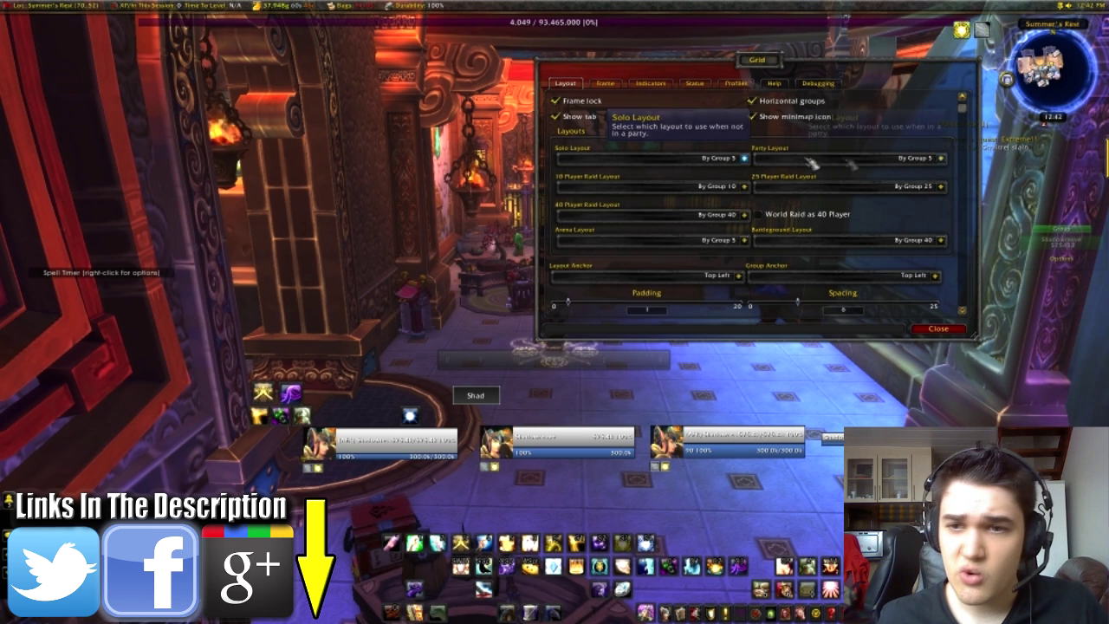
left_click(941, 159)
left_click(942, 158)
left_click(943, 186)
left_click(942, 187)
left_click(743, 187)
left_click(743, 187)
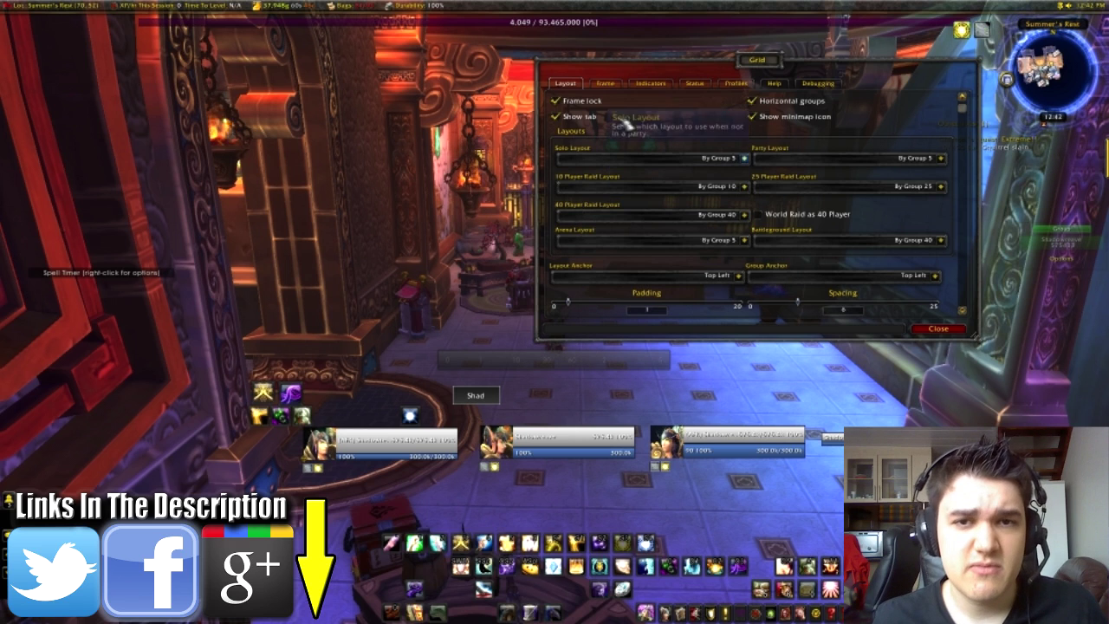
left_click(605, 83)
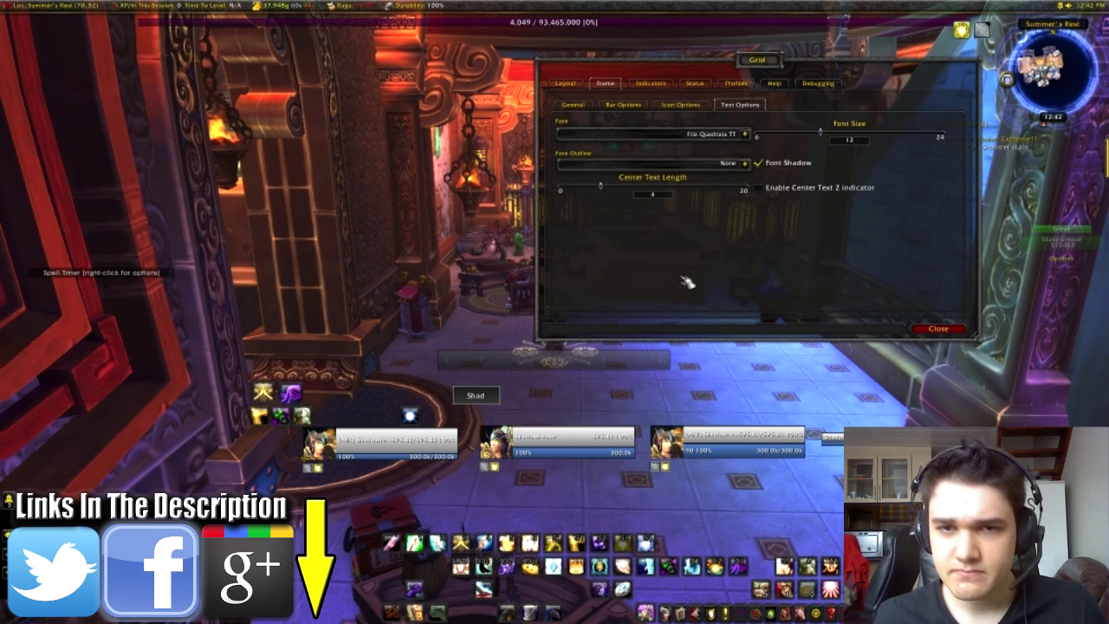
In Frame General, set Frame Width to 28, Border Size to 2 and Corner Size to 8
left_click(573, 104)
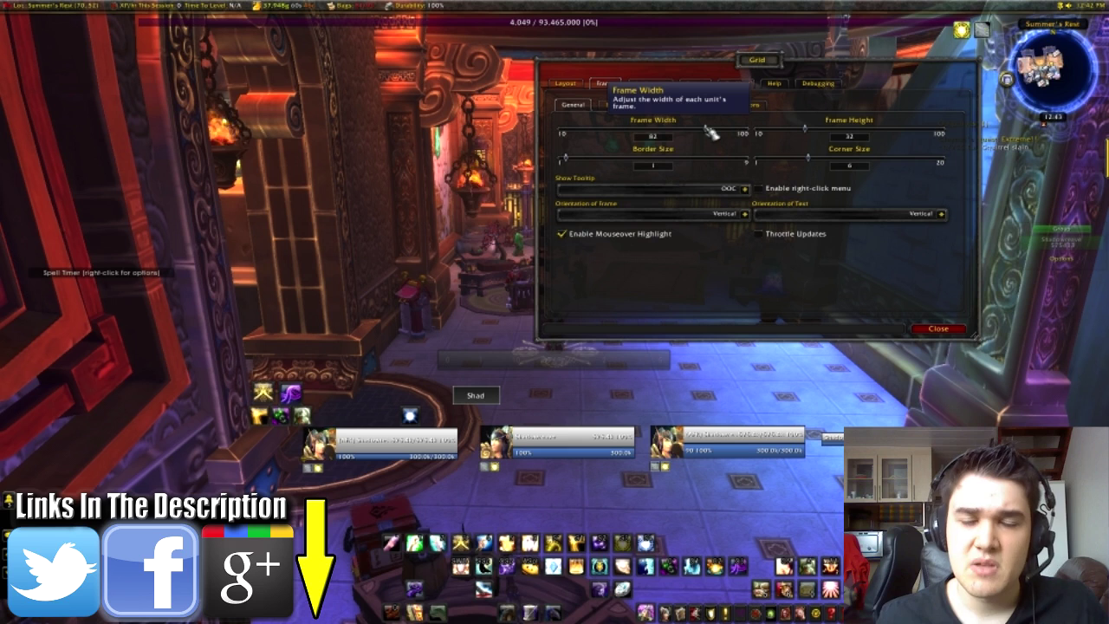
left_click_drag(709, 130, 615, 130)
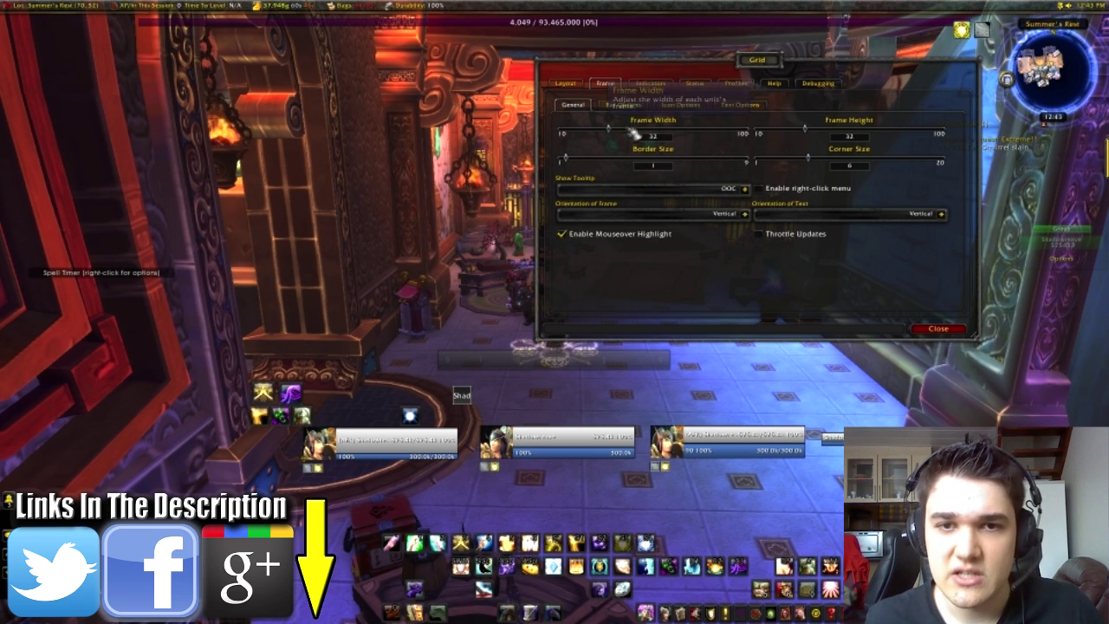
left_click_drag(619, 130, 703, 134)
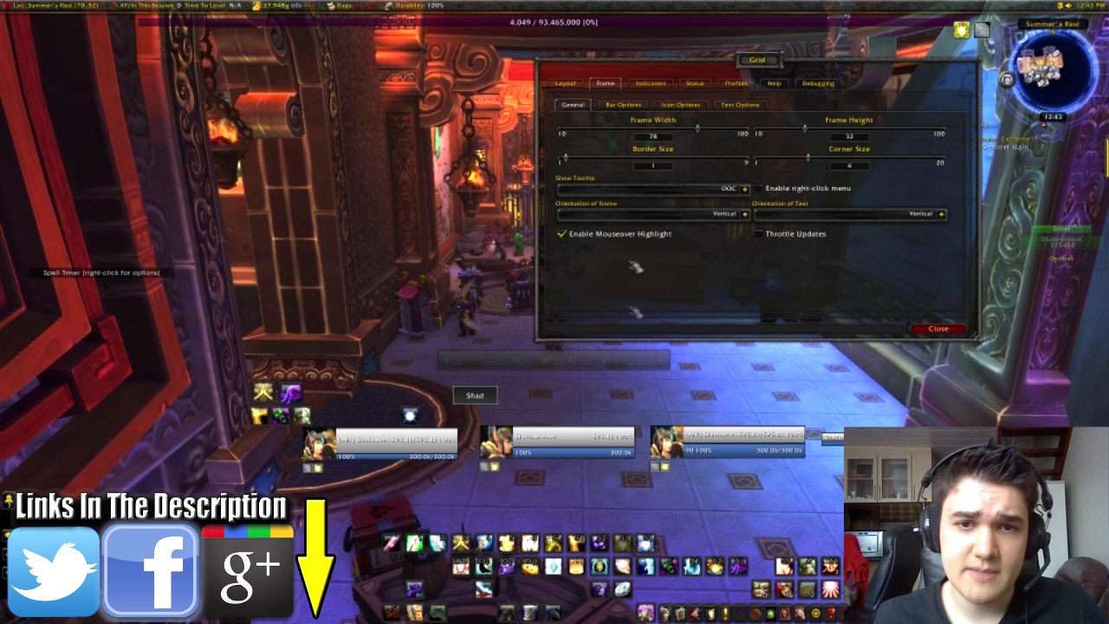
mouse_move(577, 162)
left_mouse_down()
mouse_move(744, 167)
mouse_move(572, 162)
mouse_move(592, 159)
left_mouse_up()
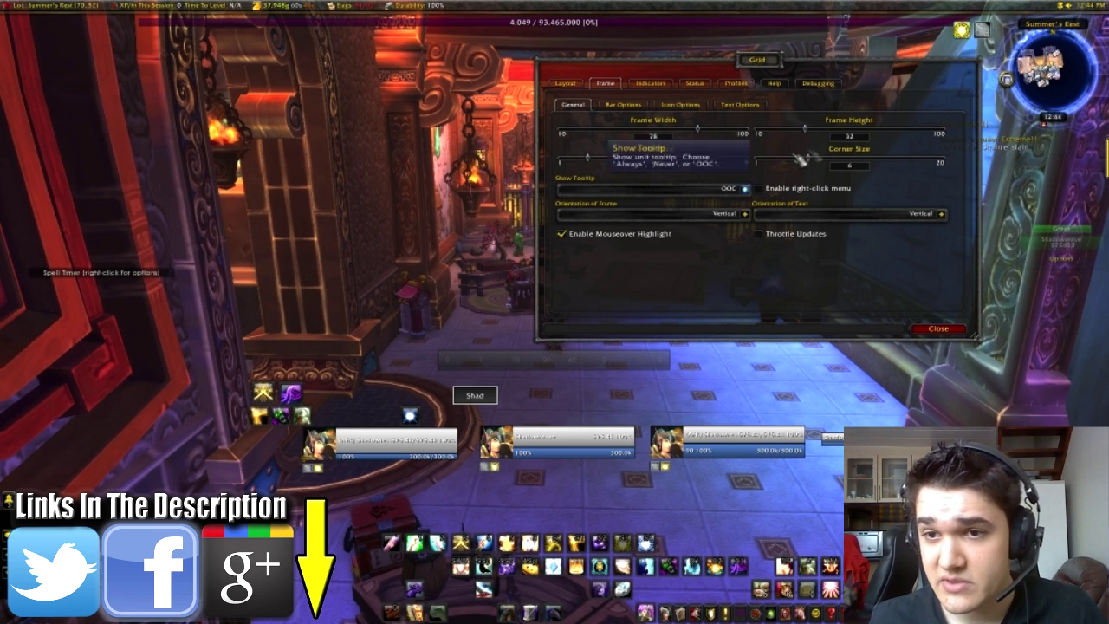
mouse_move(808, 158)
left_mouse_down()
mouse_move(840, 164)
mouse_move(800, 163)
left_mouse_up()
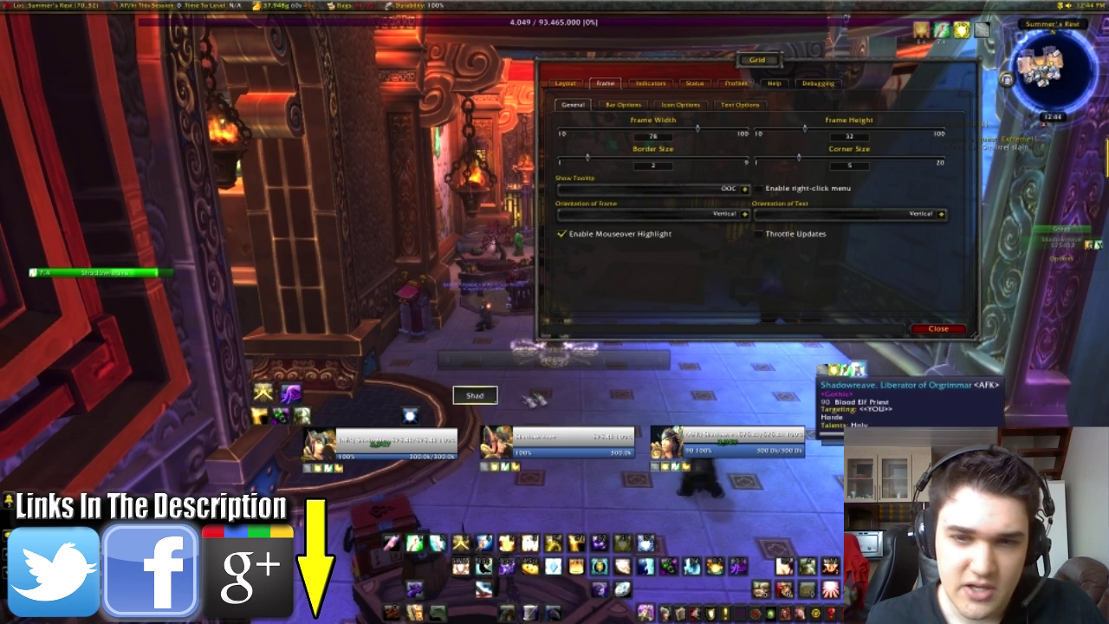
left_click_drag(799, 162, 831, 172)
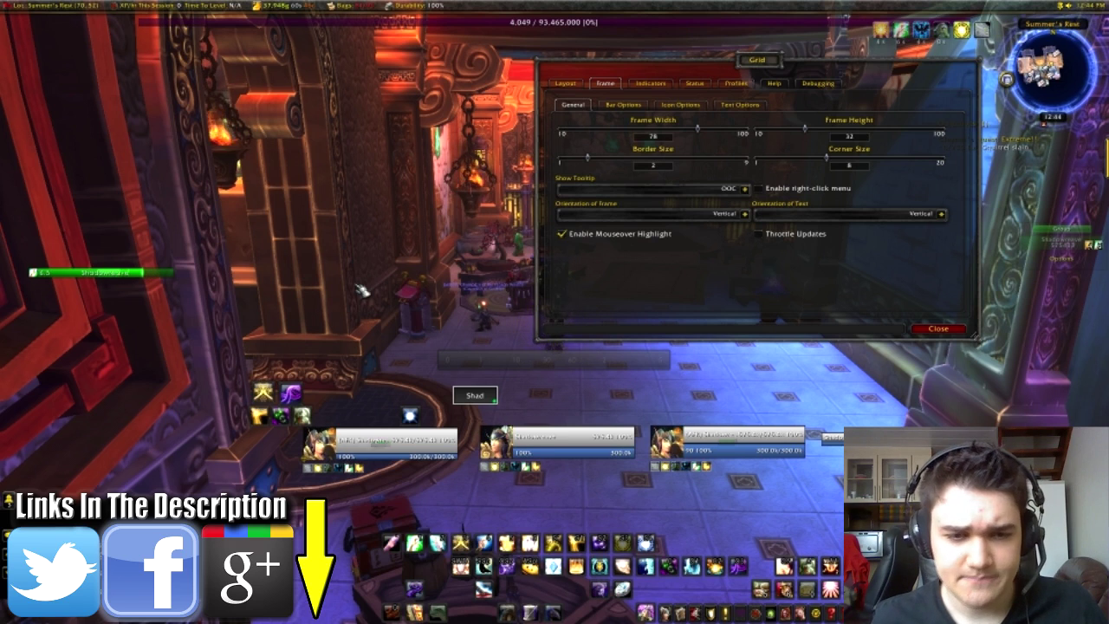
Target the Shad unit frame and leave tooltip visibility at OOC
left_click(482, 396)
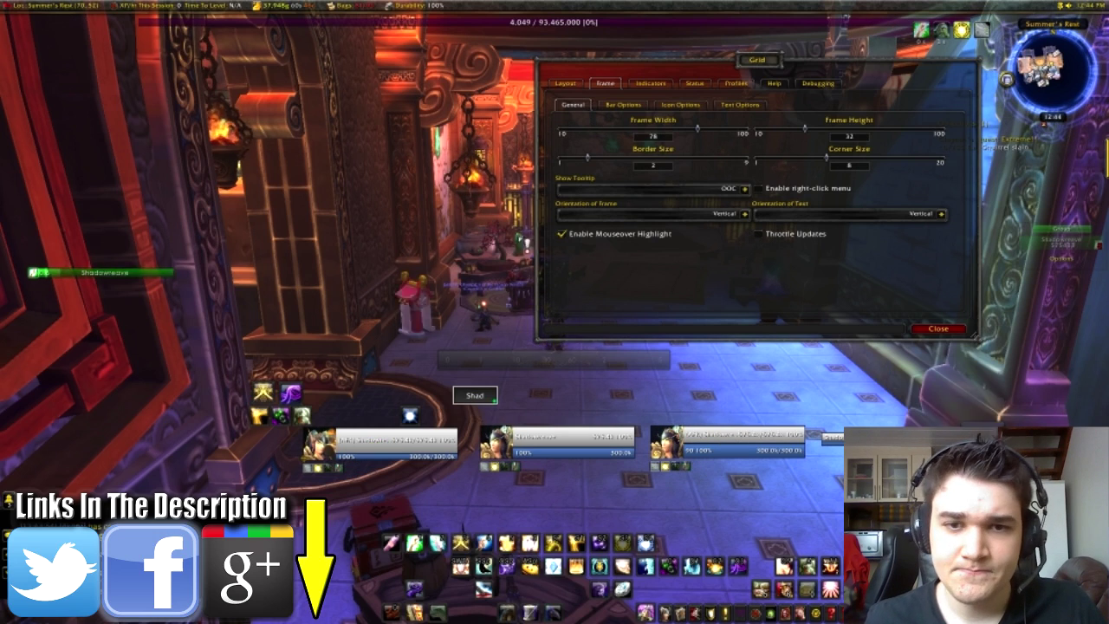
left_click(745, 189)
left_click(747, 189)
left_click(747, 189)
left_click(747, 189)
left_click(747, 189)
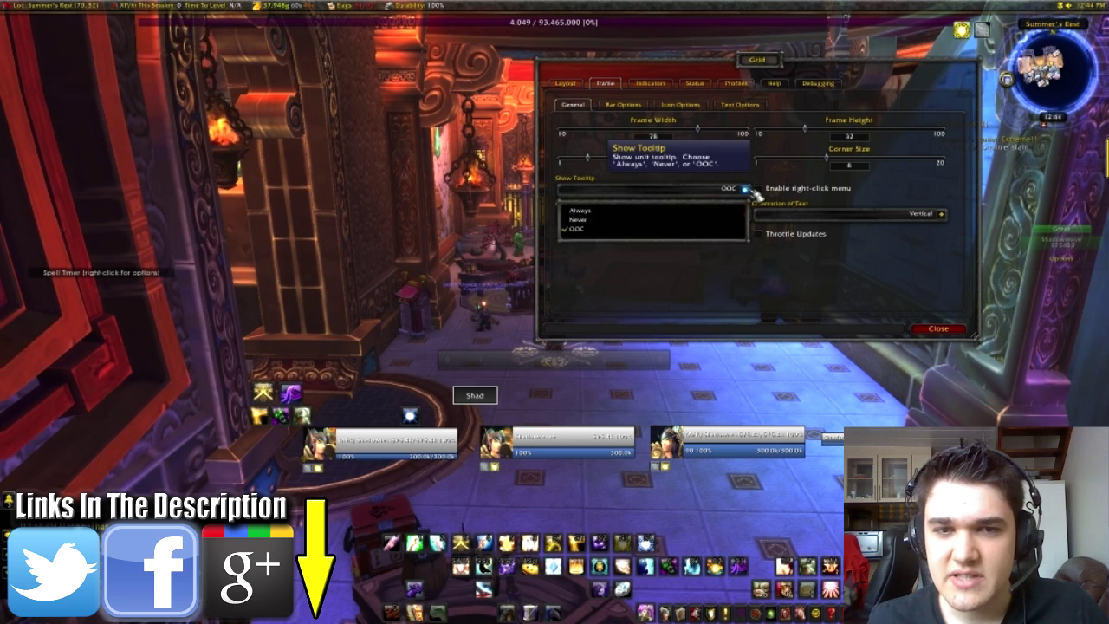
left_click(747, 189)
mouse_move(480, 400)
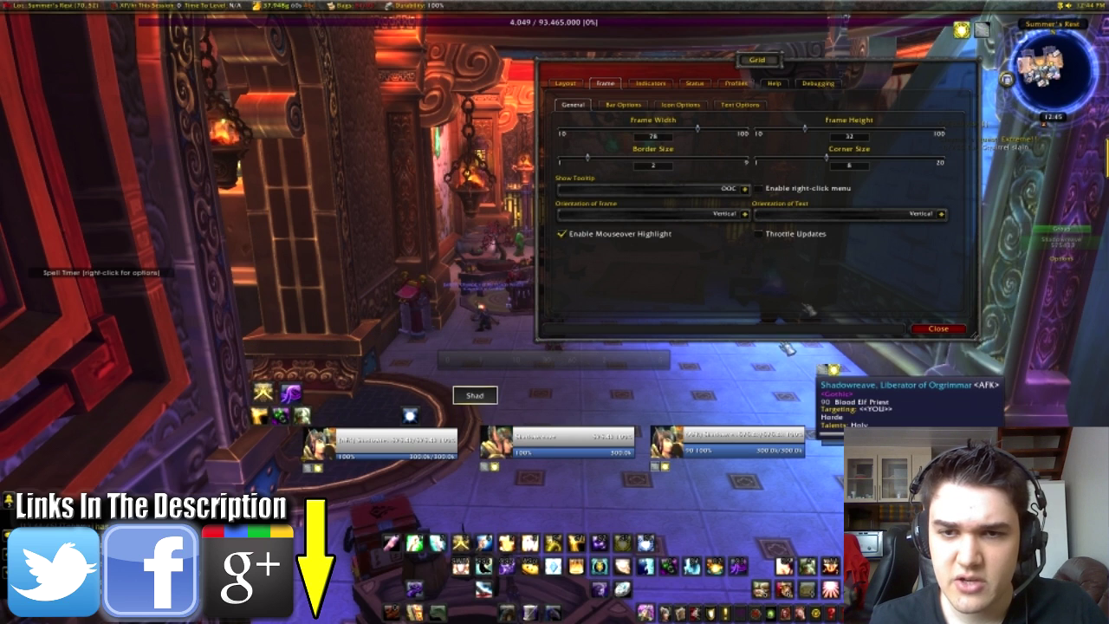
left_click(745, 189)
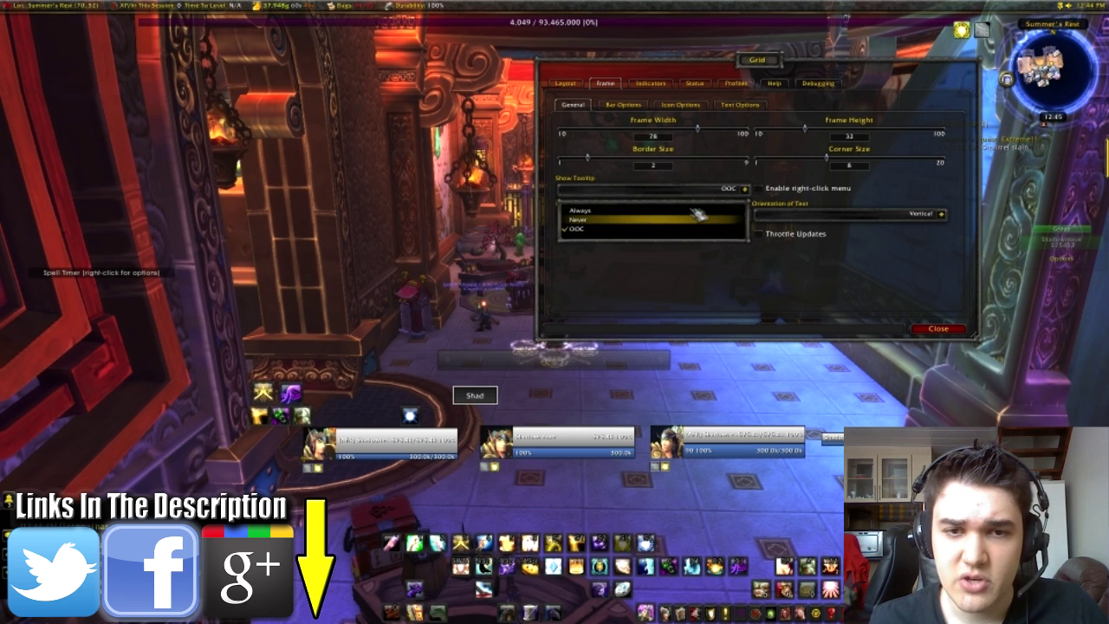
left_click(746, 190)
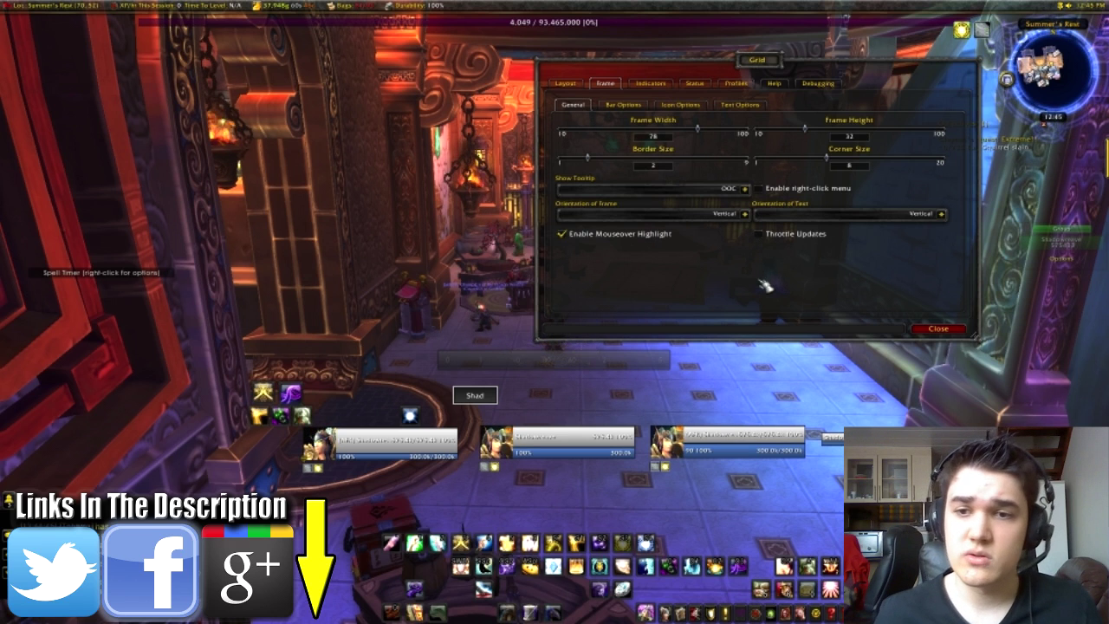
Set Orientation of Text to Vertical
left_click(943, 214)
left_click(946, 217)
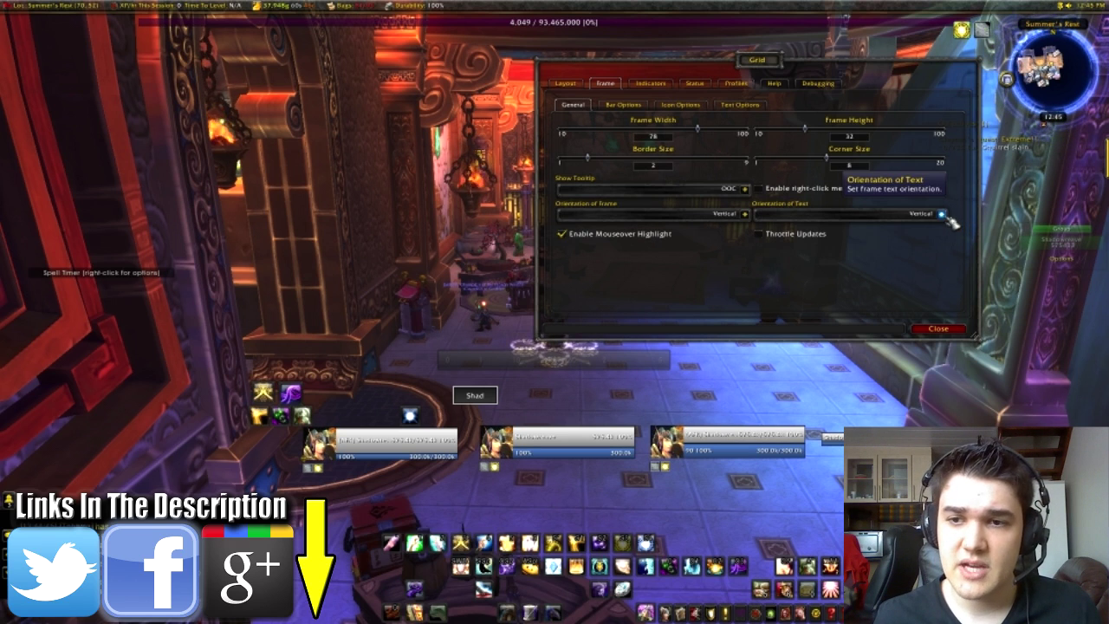
left_click(941, 216)
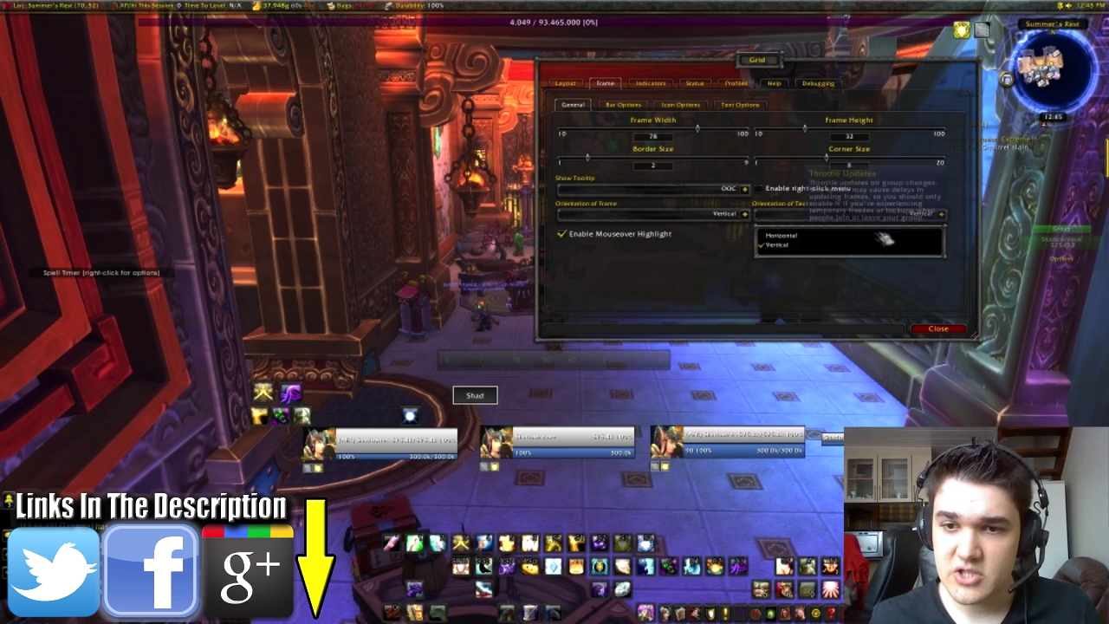
left_click(858, 239)
left_click(941, 214)
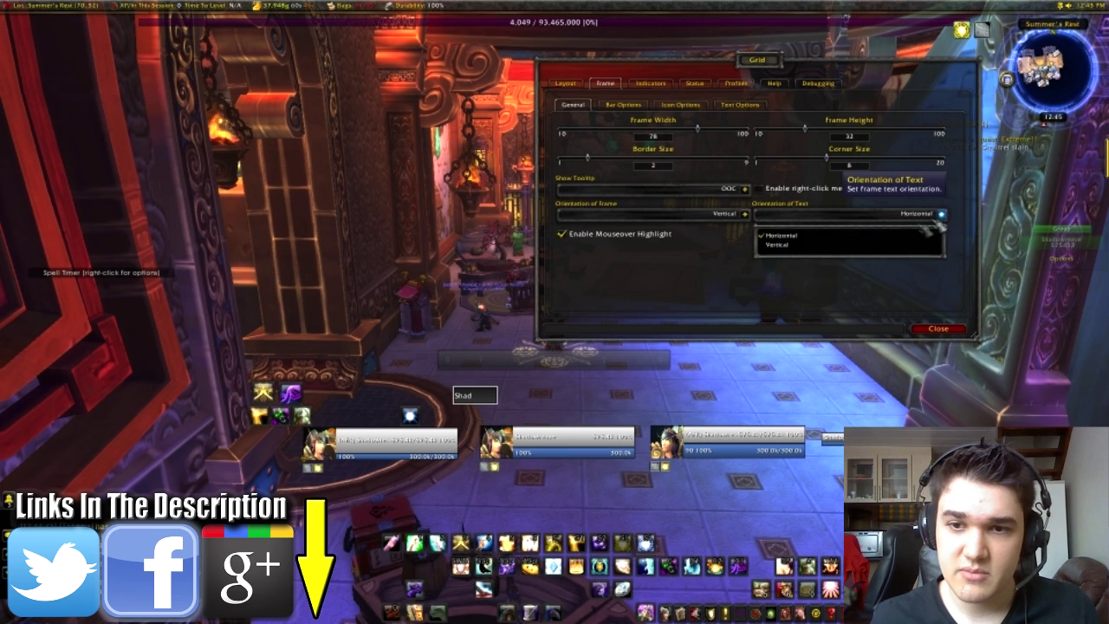
left_click(862, 249)
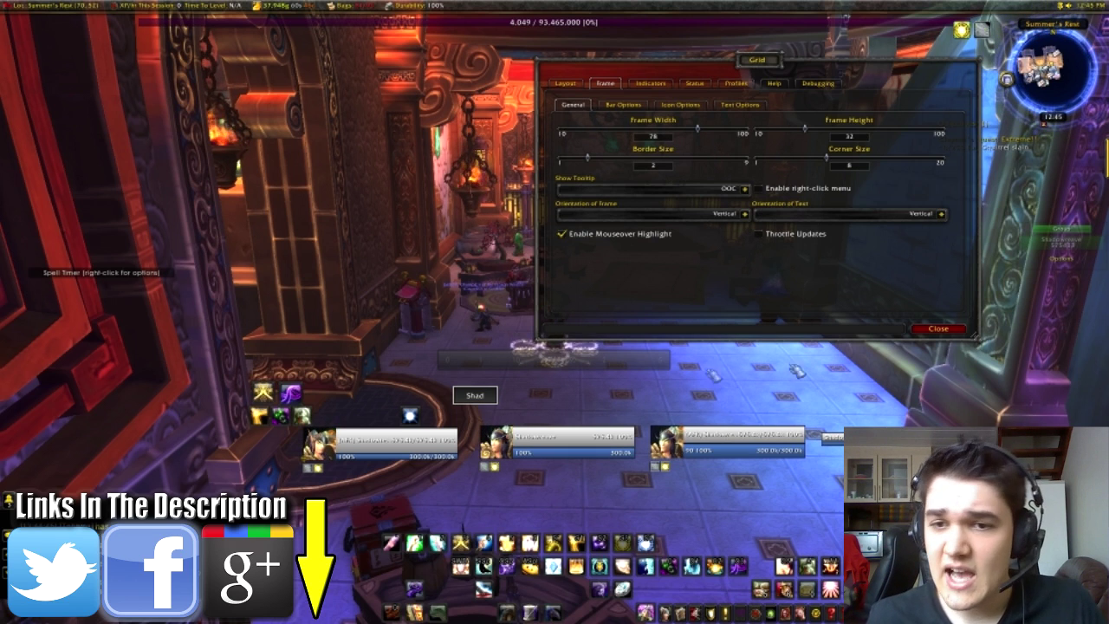
left_click(625, 105)
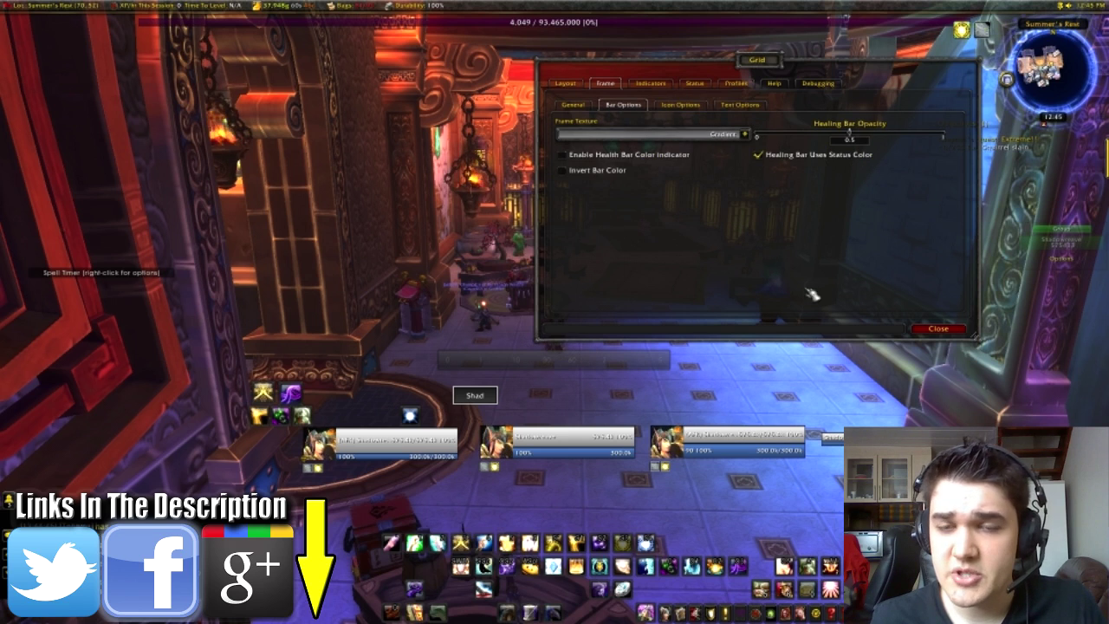
Try the Aluminium, Armory and Blizzard frame textures, then settle on Gradient
left_click(744, 134)
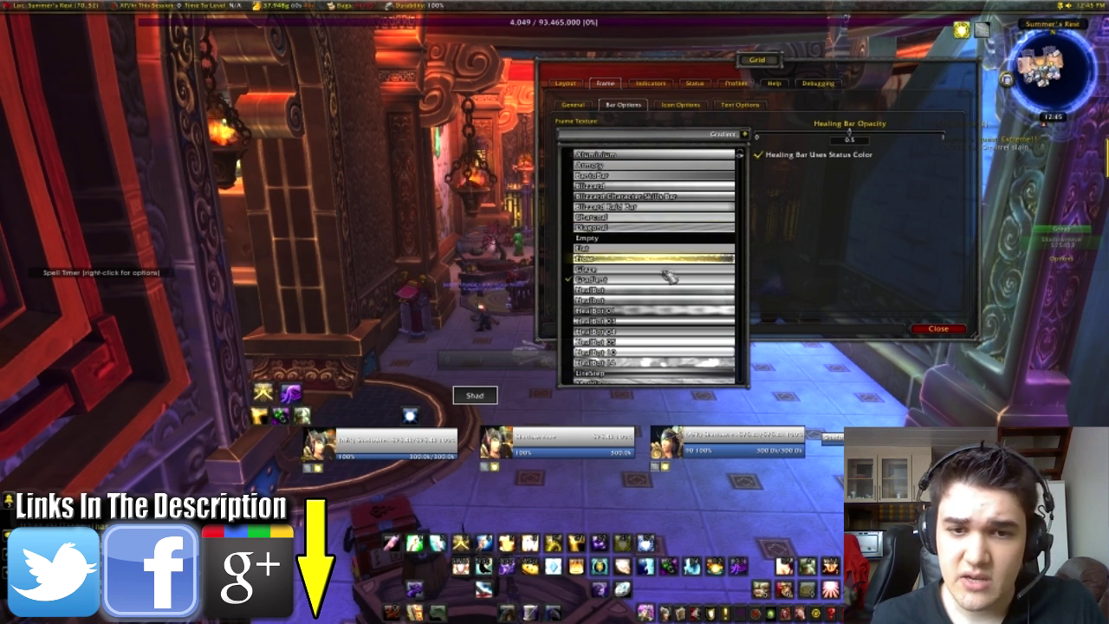
left_click(646, 155)
left_click(744, 134)
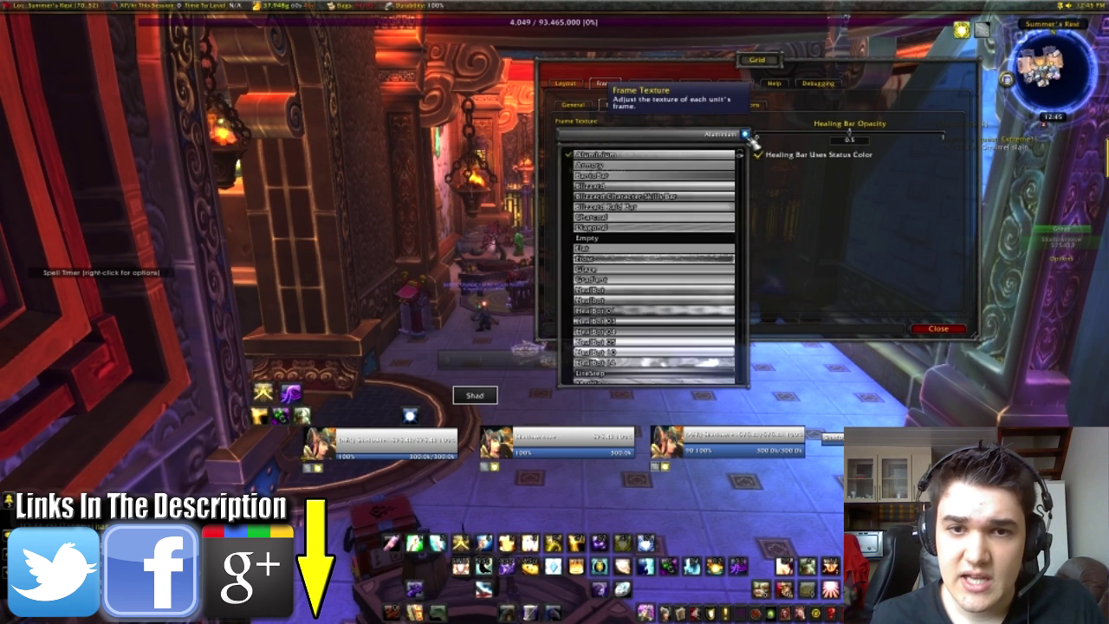
left_click(611, 164)
left_click(744, 134)
left_click(635, 185)
left_click(744, 134)
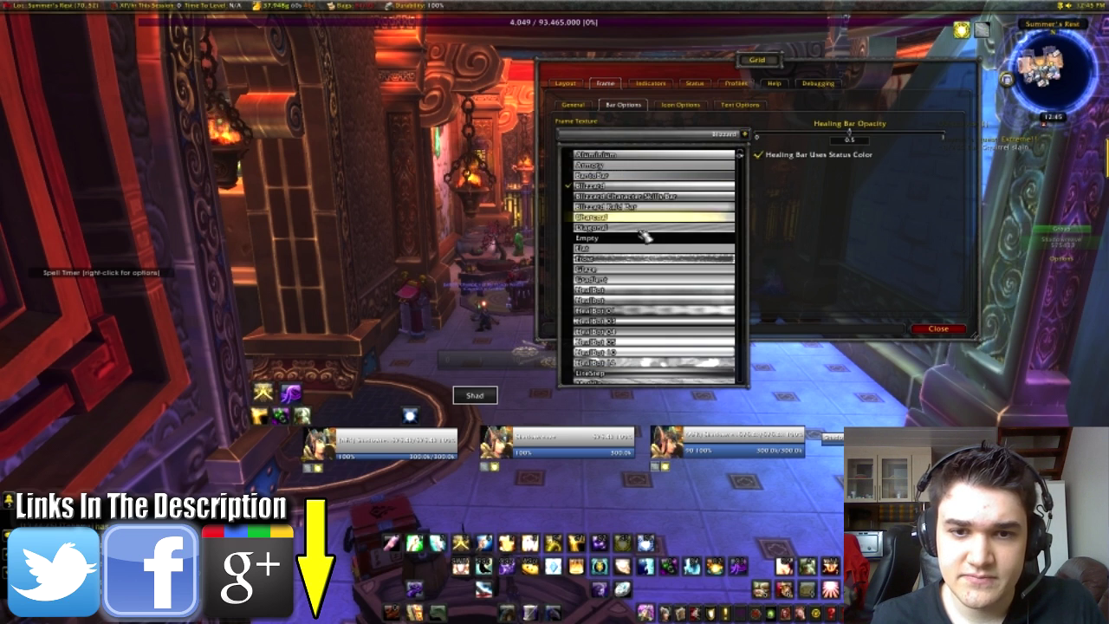
left_click(639, 280)
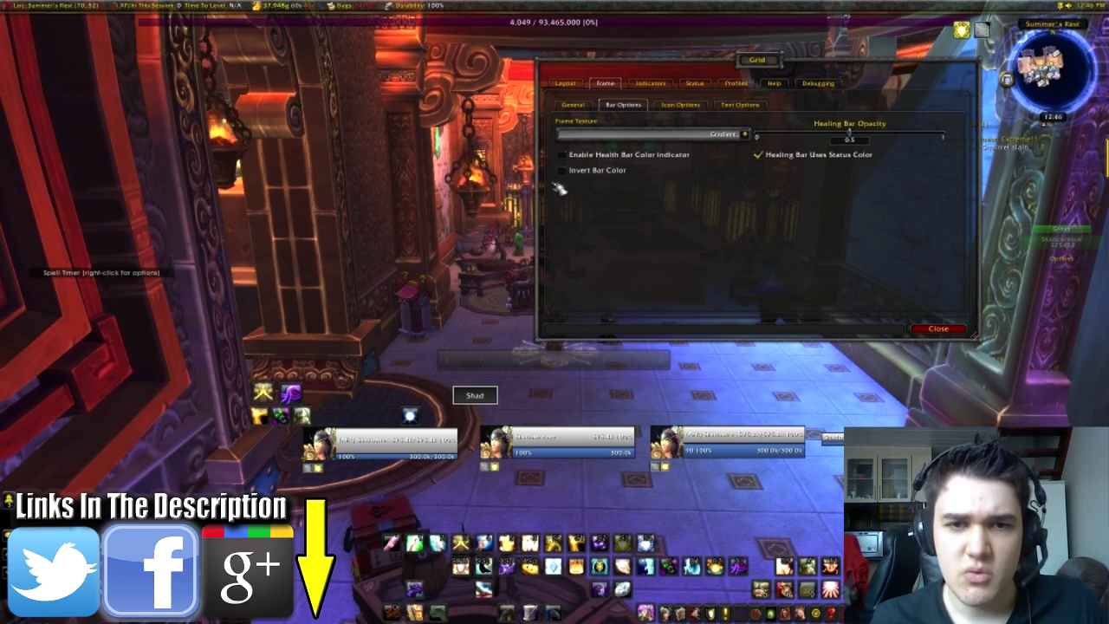
left_click_drag(559, 186, 243, 153)
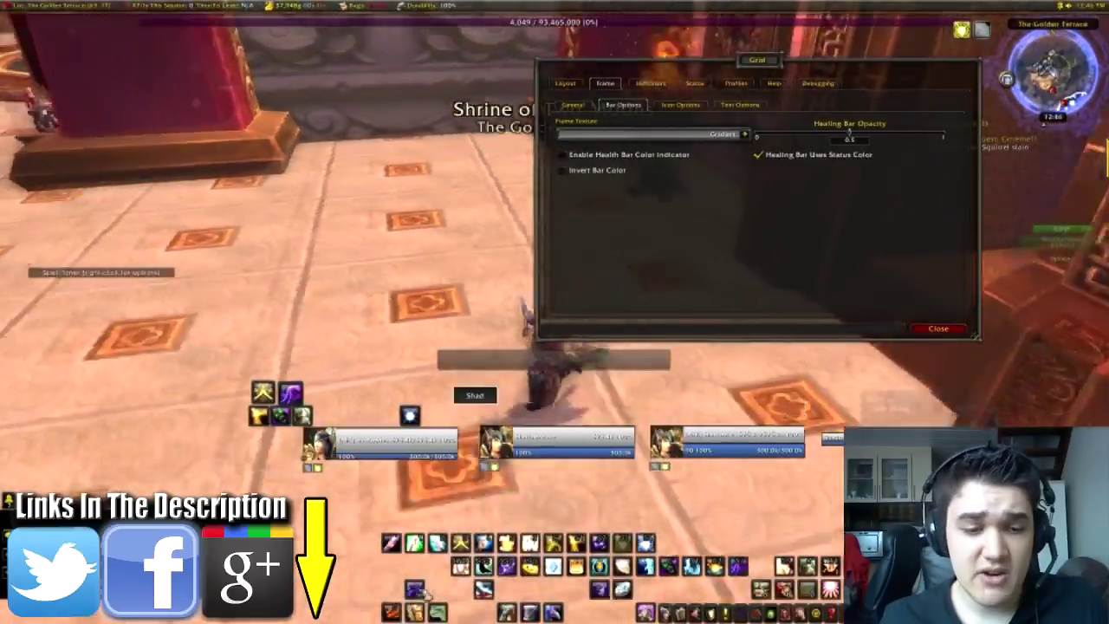
Summon the Blazing Drake mount and steer the character around the temple terrace
left_click(414, 589)
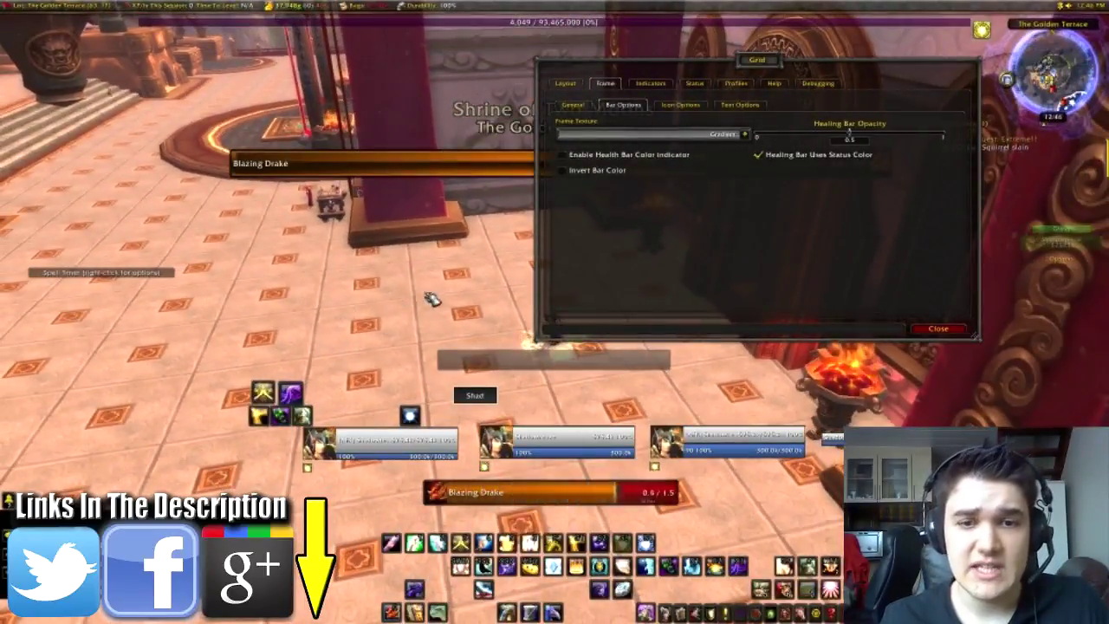
key("d")
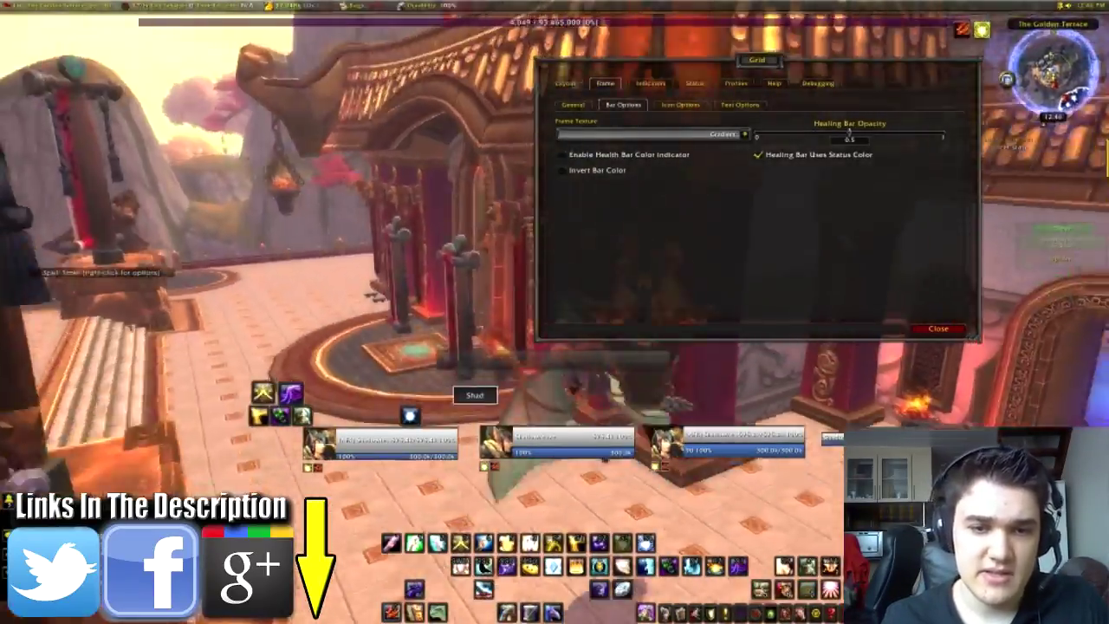
key("space")
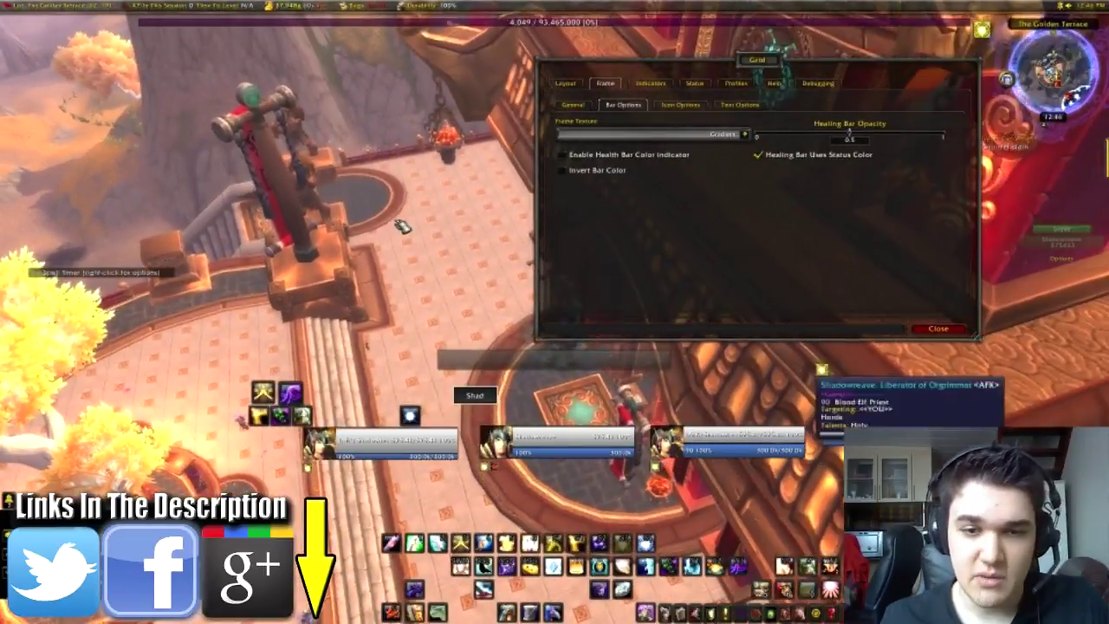
key("a")
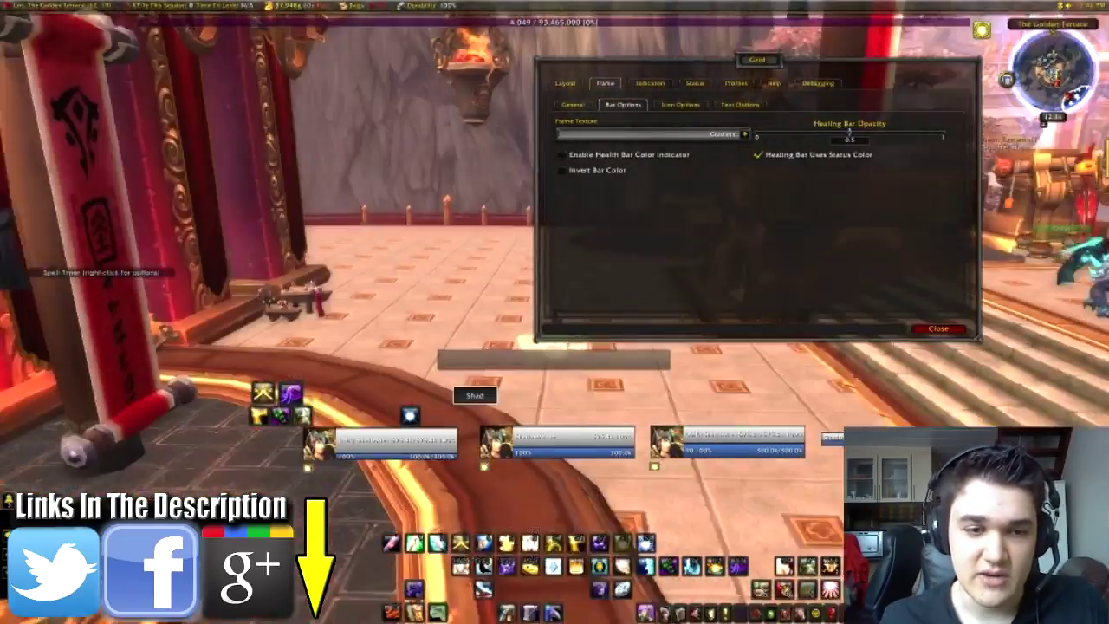
key("a")
key("a")
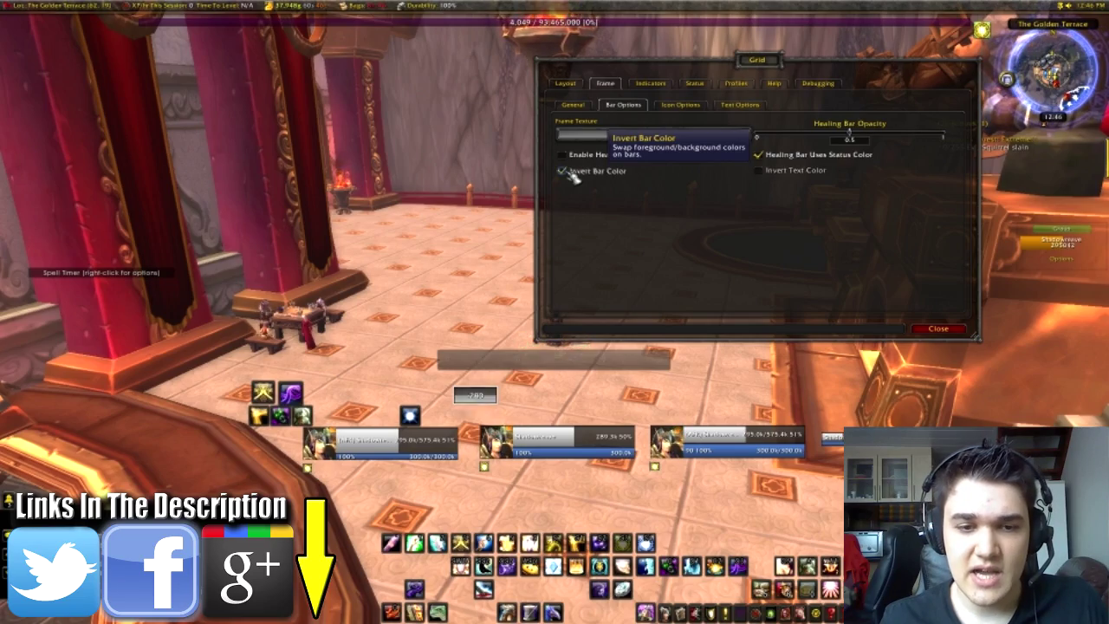
Toggle Invert Bar Color on and off, leaving it unchecked
left_click(562, 171)
key("a")
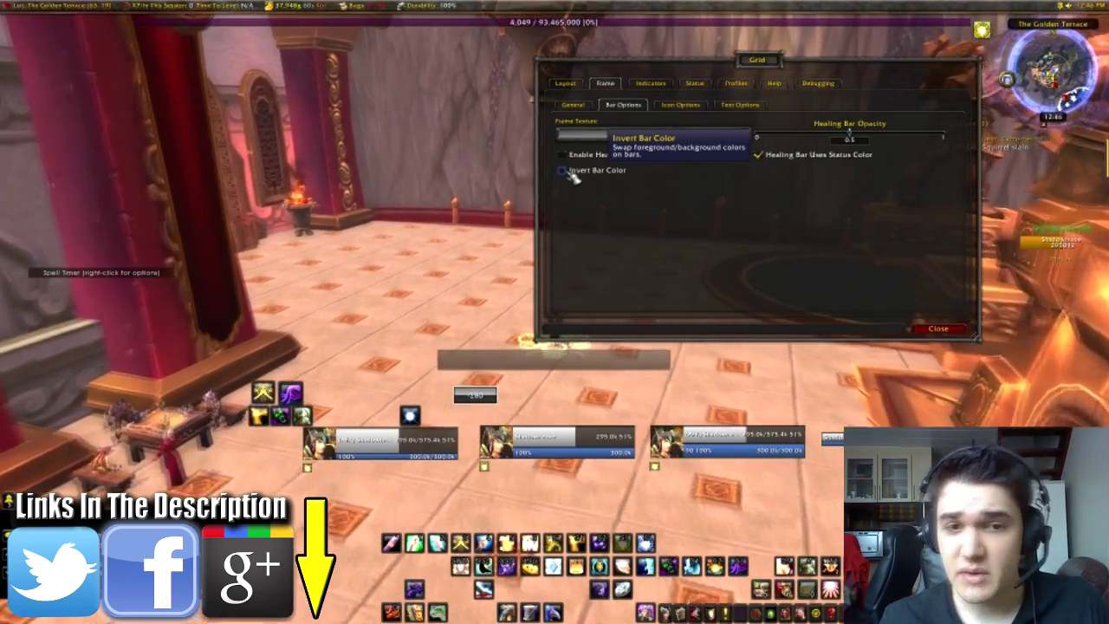
key("a")
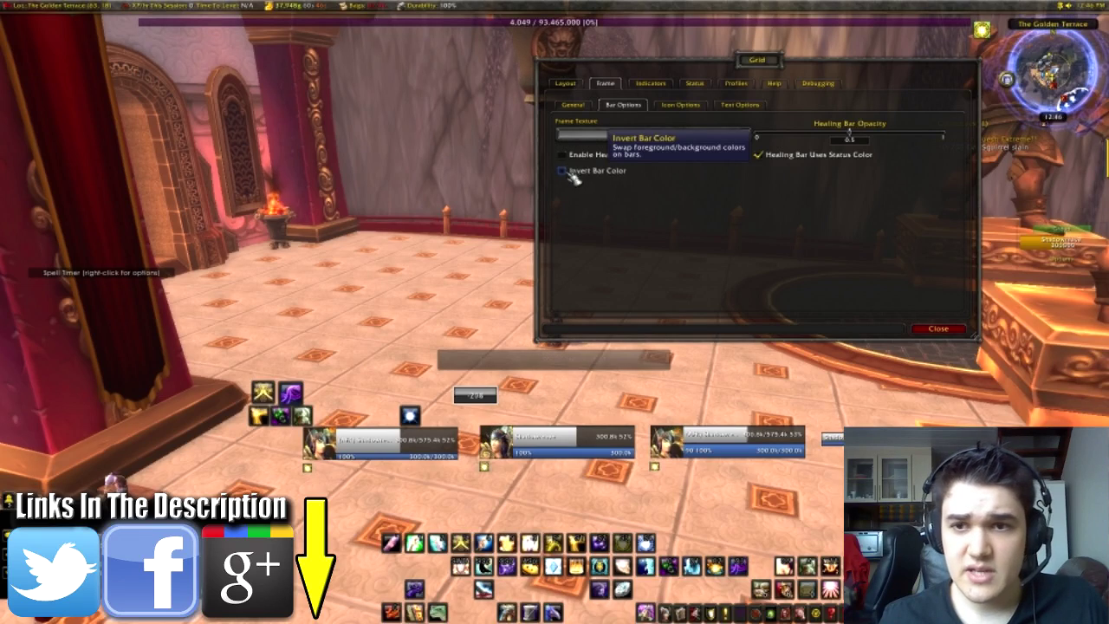
left_click(564, 172)
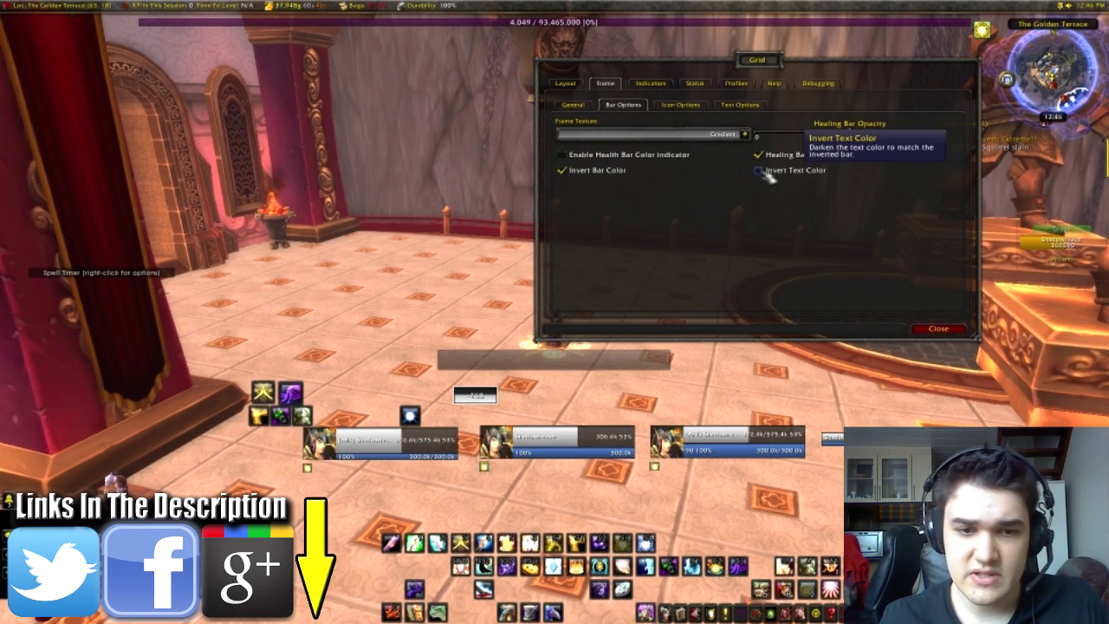
left_click(562, 170)
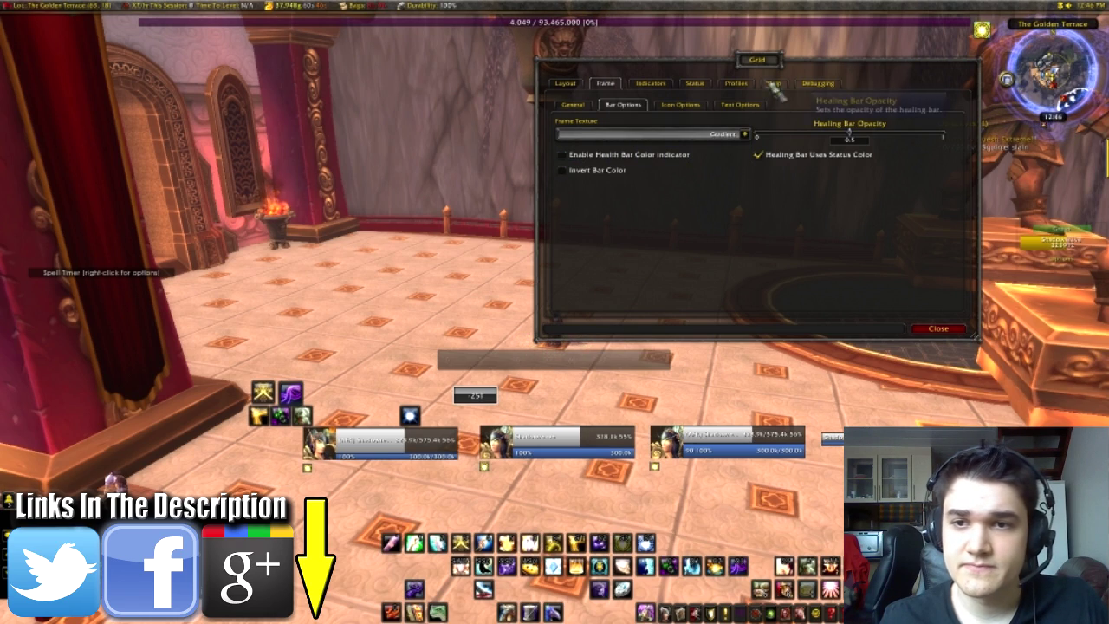
left_click(680, 105)
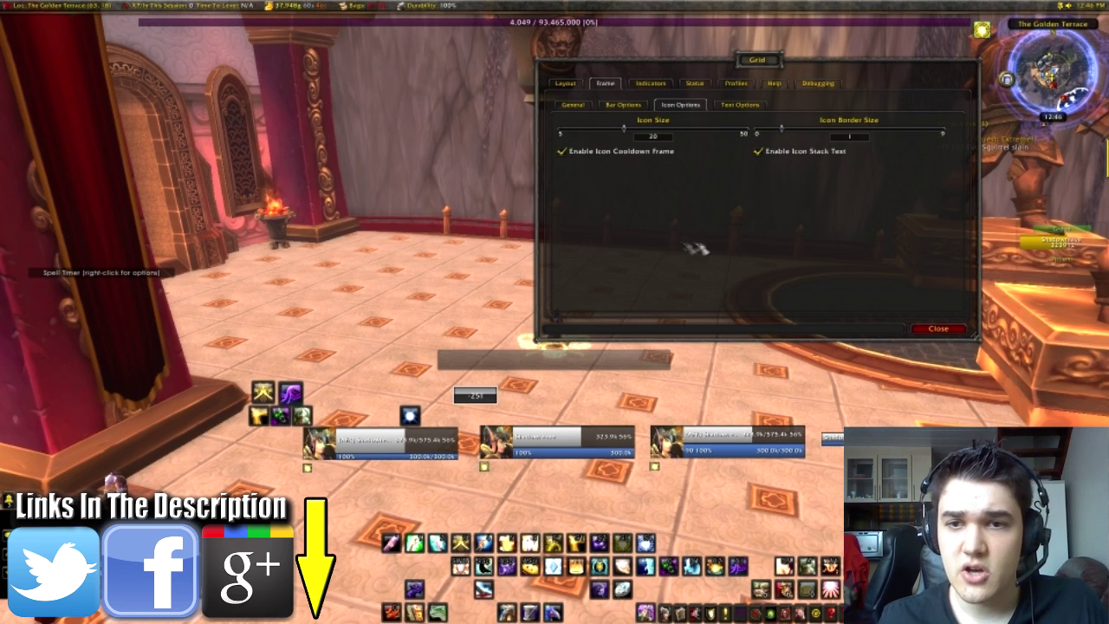
left_click_drag(443, 232, 442, 235)
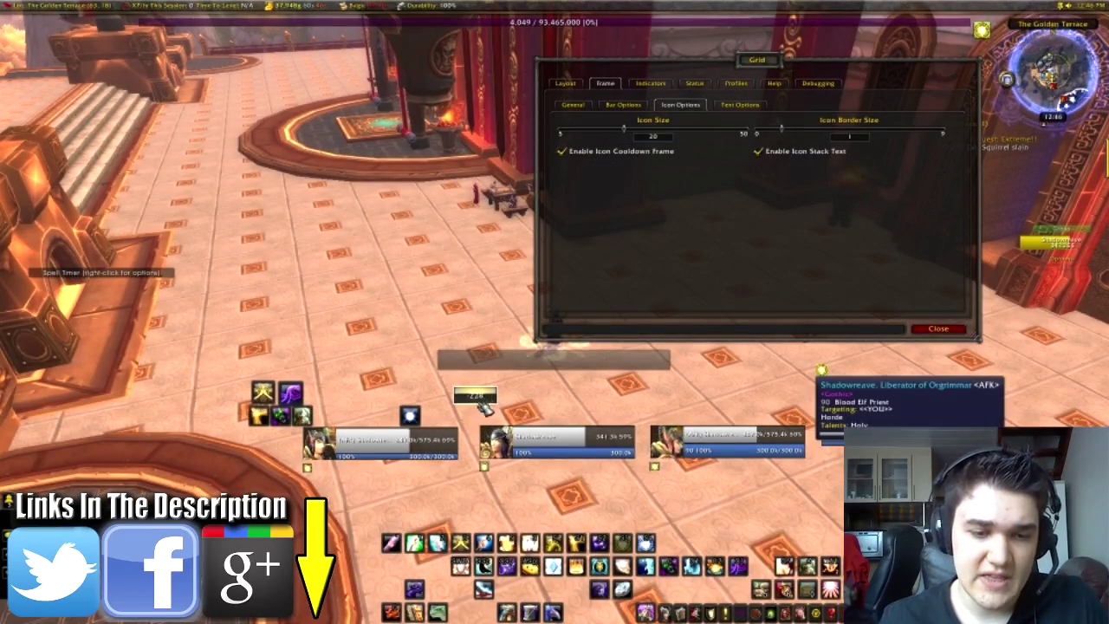
key("d")
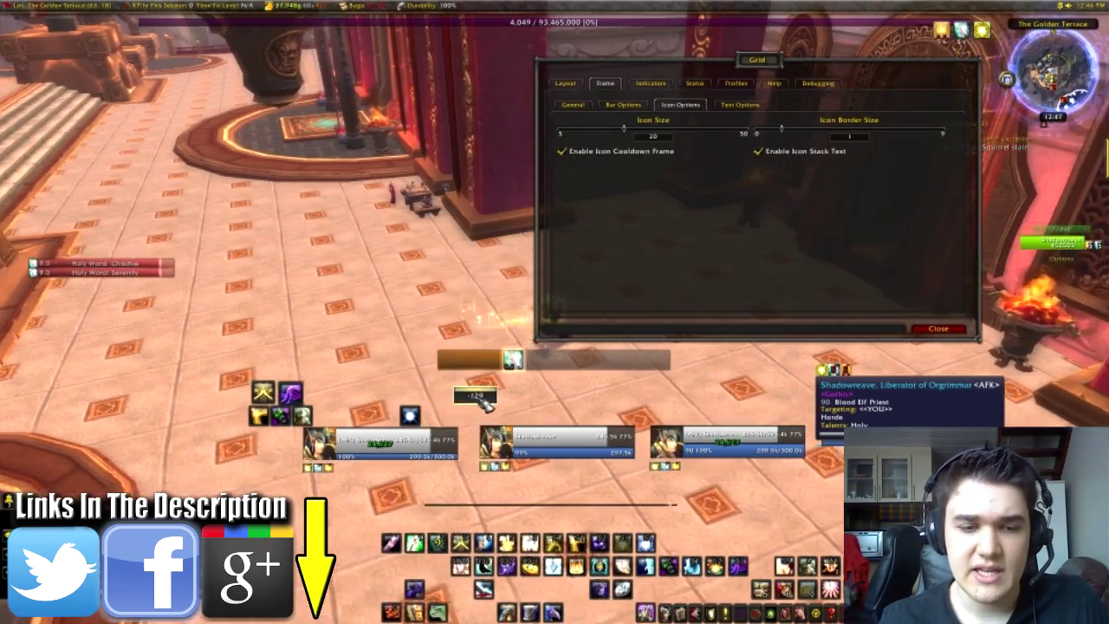
key("1")
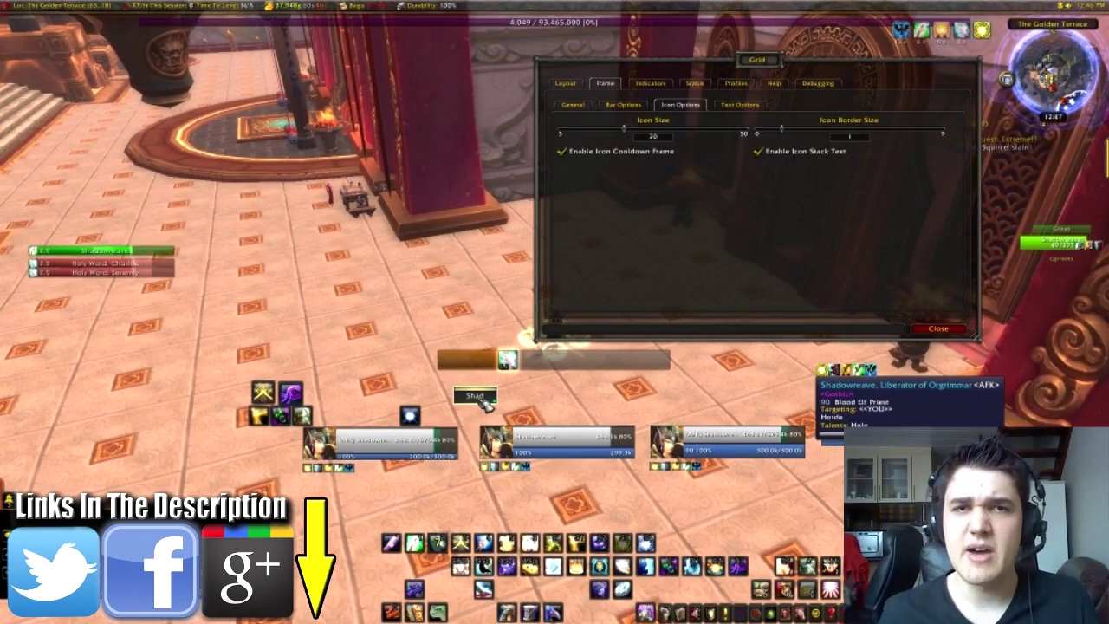